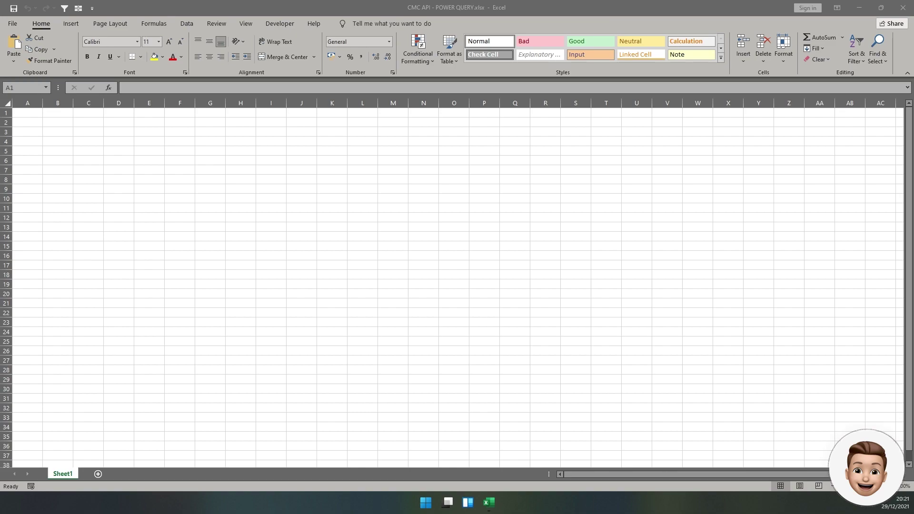
Step: Open the From Web import dialog from the Data tab's New Query > From Other Sources menu
{"action": "left_click", "coordinate": [227, 6]}
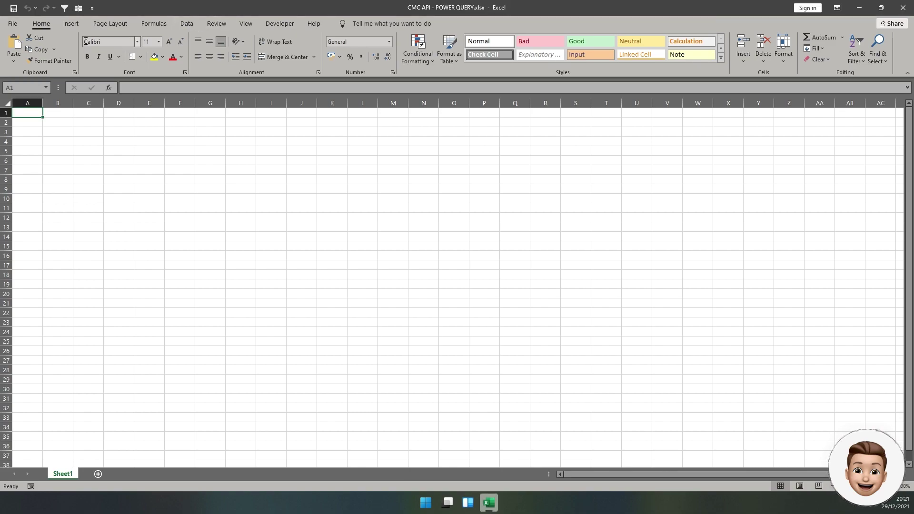
{"action": "double_click", "coordinate": [132, 9]}
{"action": "double_click", "coordinate": [133, 8]}
{"action": "left_click", "coordinate": [188, 27]}
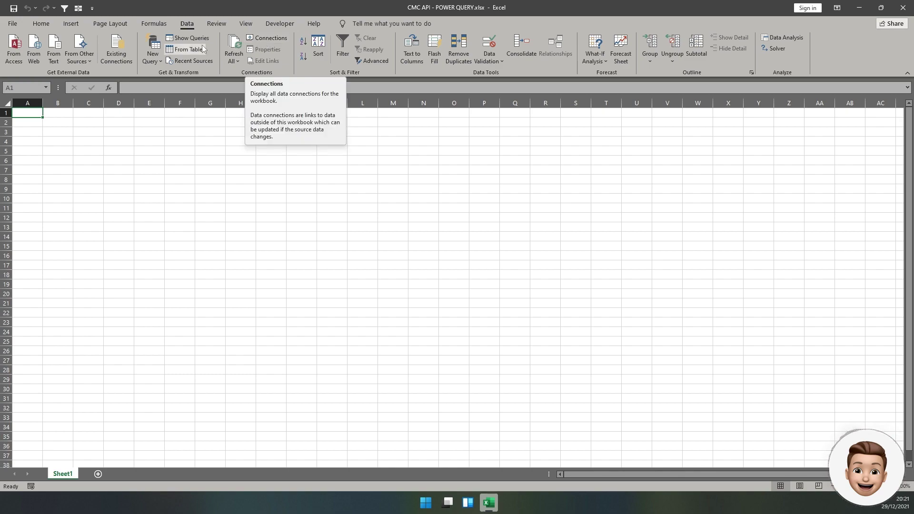
{"action": "left_click", "coordinate": [153, 48]}
{"action": "mouse_move", "coordinate": [179, 106]}
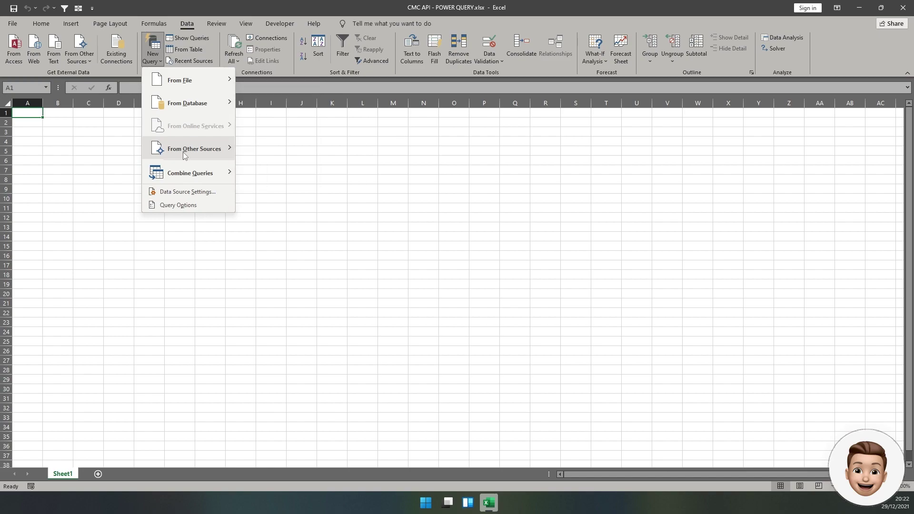
{"action": "left_click", "coordinate": [240, 186]}
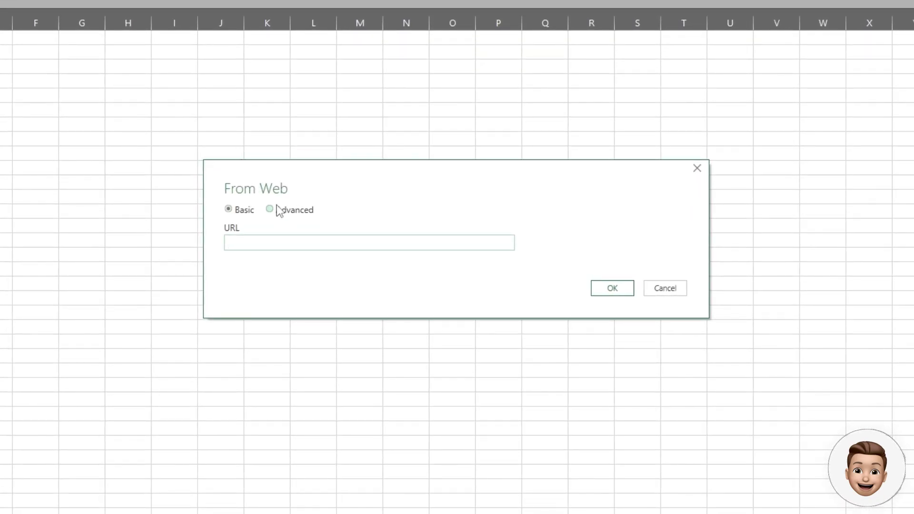
Step: Switch From Web to Advanced and paste the CoinMarketCap quotes/latest endpoint as the first URL part
{"action": "left_click", "coordinate": [275, 210]}
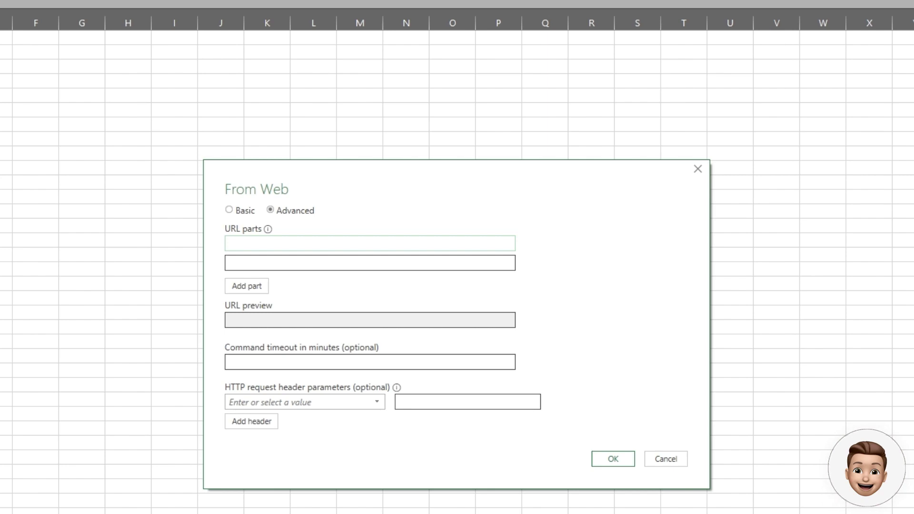
{"action": "left_click_drag", "start_coordinate": [255, 181], "coordinate": [258, 145]}
{"action": "left_click", "coordinate": [236, 207]}
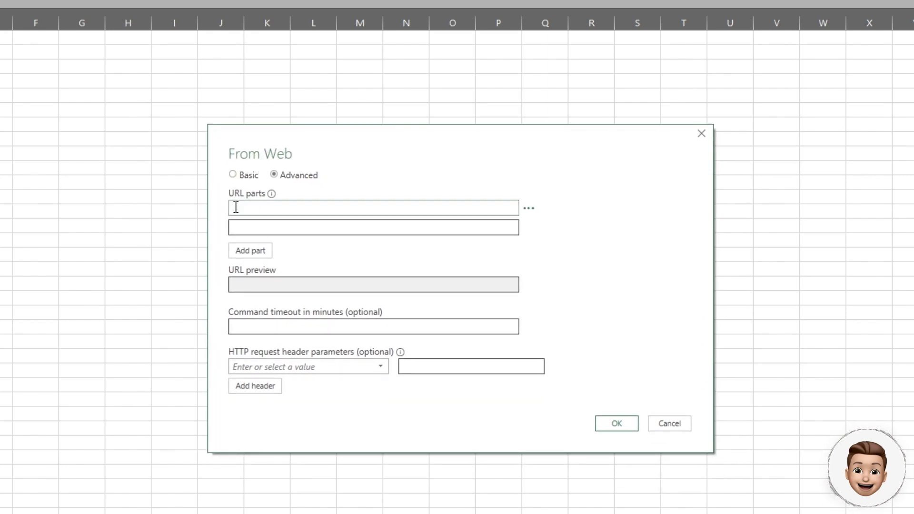
{"action": "type", "text": "https://pro-api.coinmarketcap.com/v1/cryptocurrency/quotes/latest"}
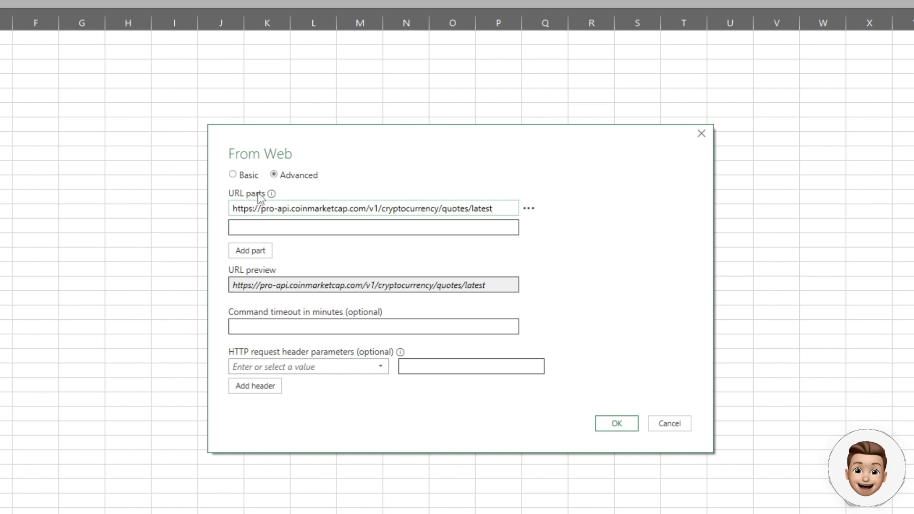
{"action": "left_click_drag", "start_coordinate": [231, 212], "coordinate": [497, 210]}
{"action": "left_click", "coordinate": [441, 210]}
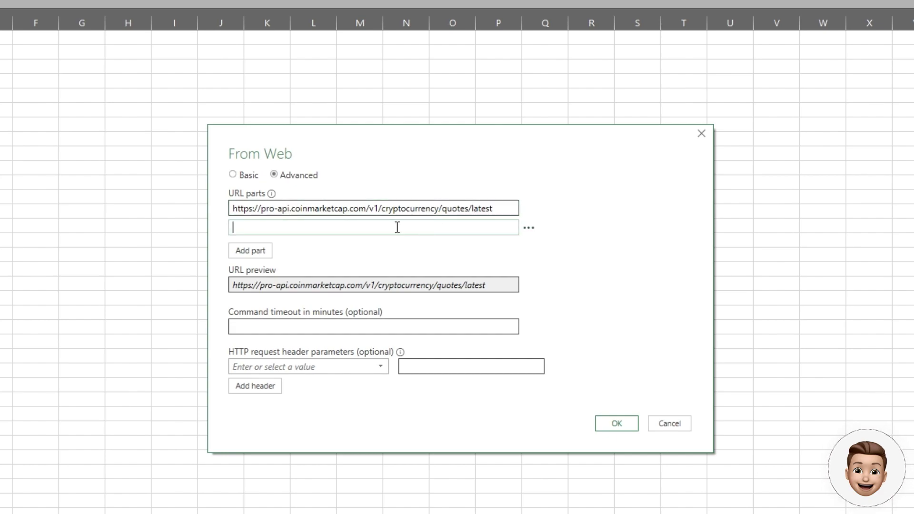
{"action": "left_click_drag", "start_coordinate": [345, 157], "coordinate": [338, 138]}
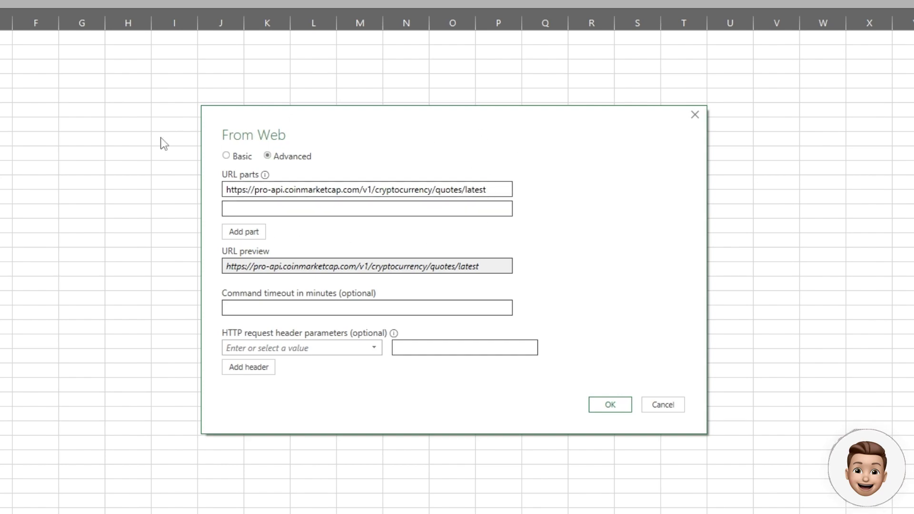
Step: Add a second URL part containing ?
{"action": "left_click", "coordinate": [247, 231]}
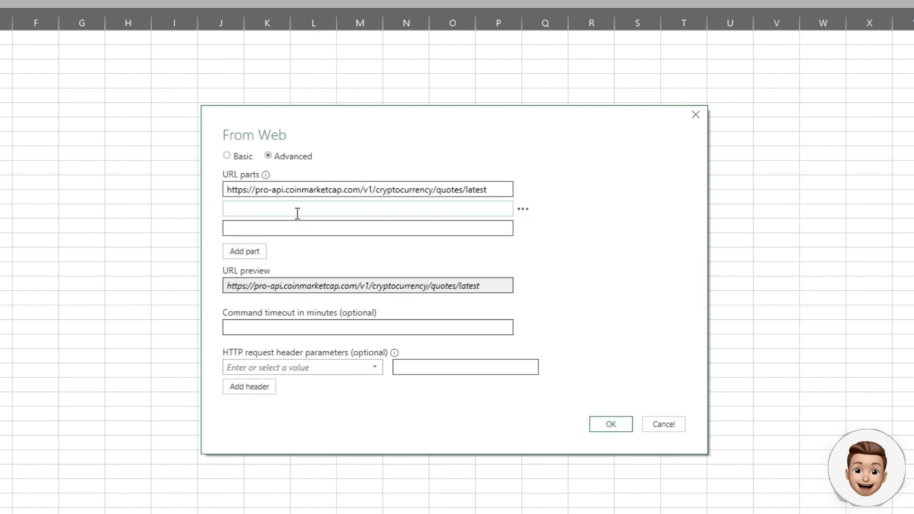
{"action": "type", "text": "<"}
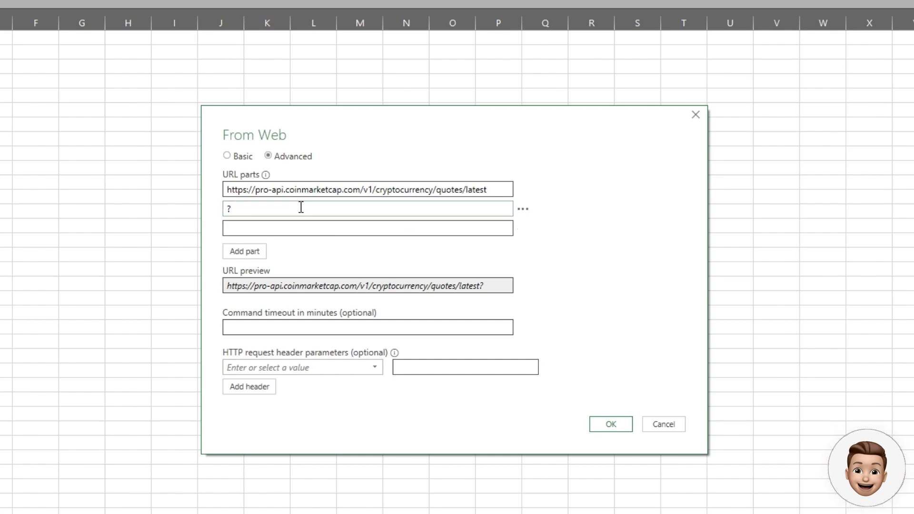
{"action": "key", "text": "Tab"}
{"action": "left_click_drag", "start_coordinate": [287, 122], "coordinate": [285, 108]}
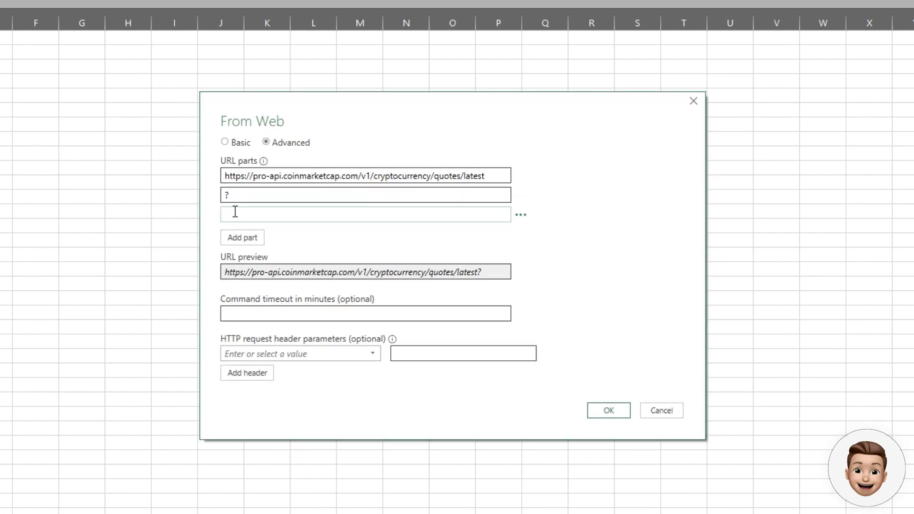
{"action": "left_click", "coordinate": [234, 196]}
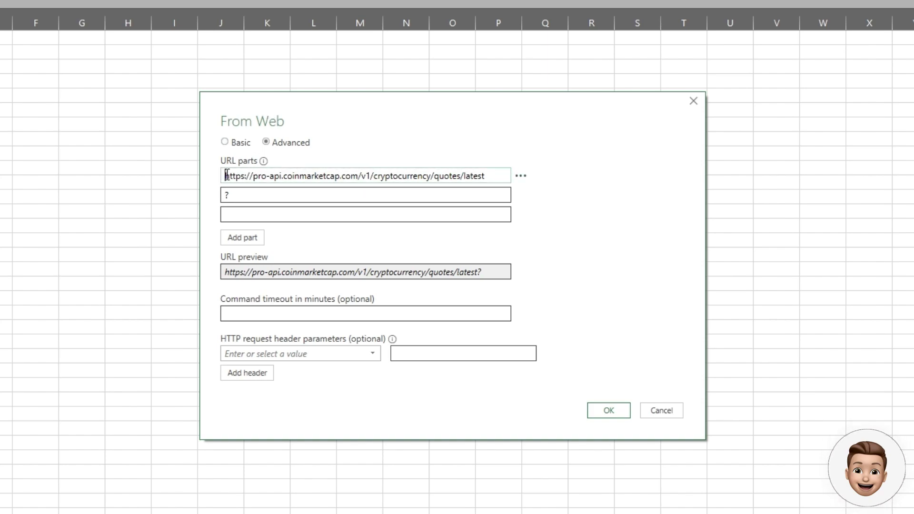
{"action": "left_click_drag", "start_coordinate": [224, 175], "coordinate": [274, 201]}
{"action": "left_click", "coordinate": [225, 195]}
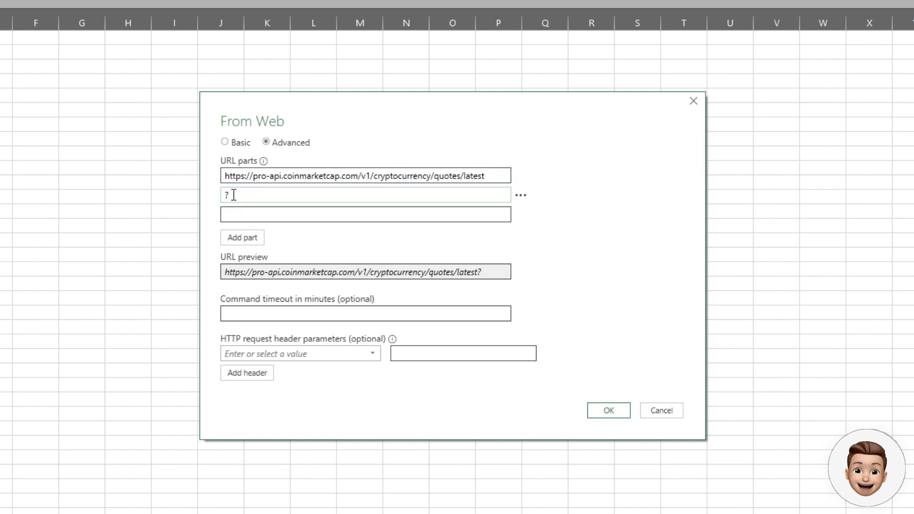
{"action": "left_click_drag", "start_coordinate": [252, 121], "coordinate": [257, 109]}
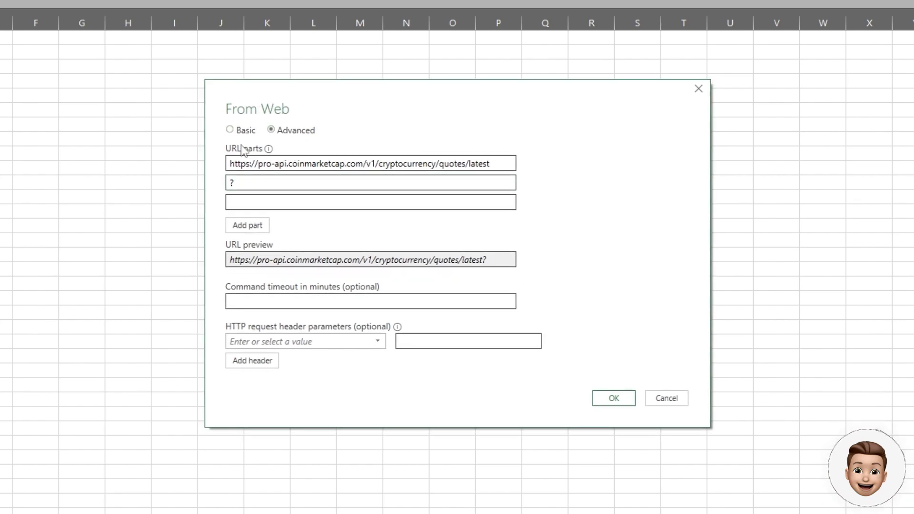
{"action": "left_click", "coordinate": [248, 199]}
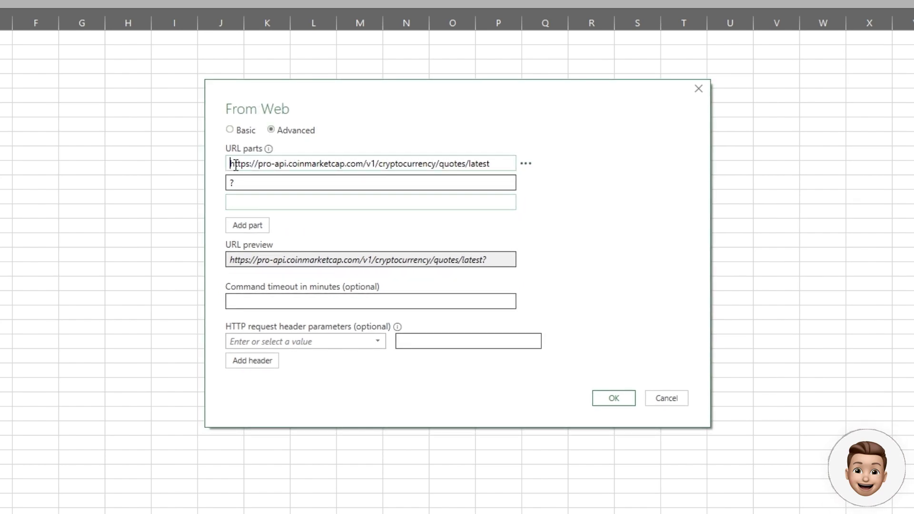
{"action": "left_click_drag", "start_coordinate": [230, 163], "coordinate": [463, 176]}
{"action": "left_click", "coordinate": [244, 188]}
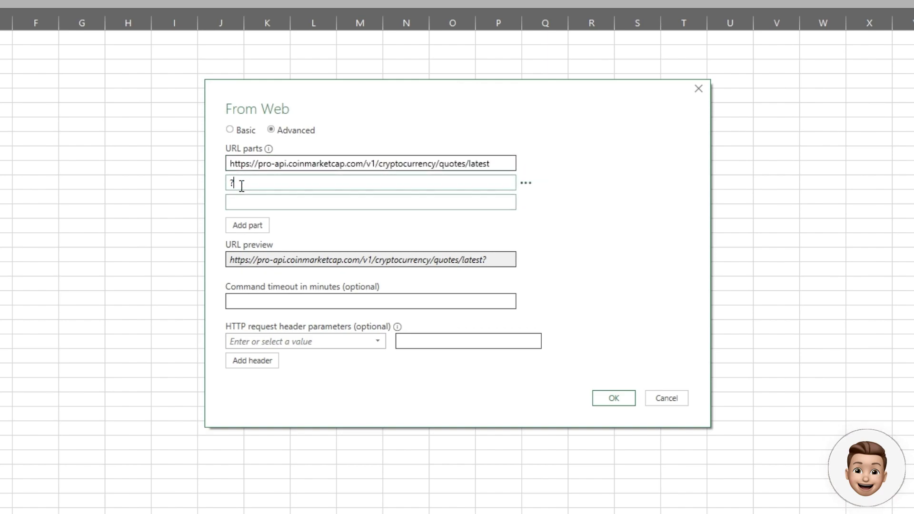
Step: Enter convert=GBP& as the third URL part
{"action": "left_click", "coordinate": [232, 198]}
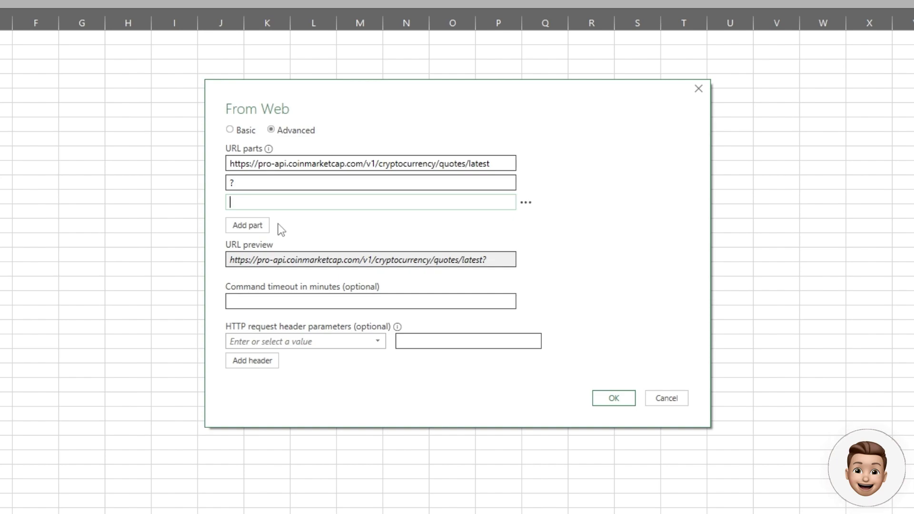
{"action": "type", "text": "convert=GBP"}
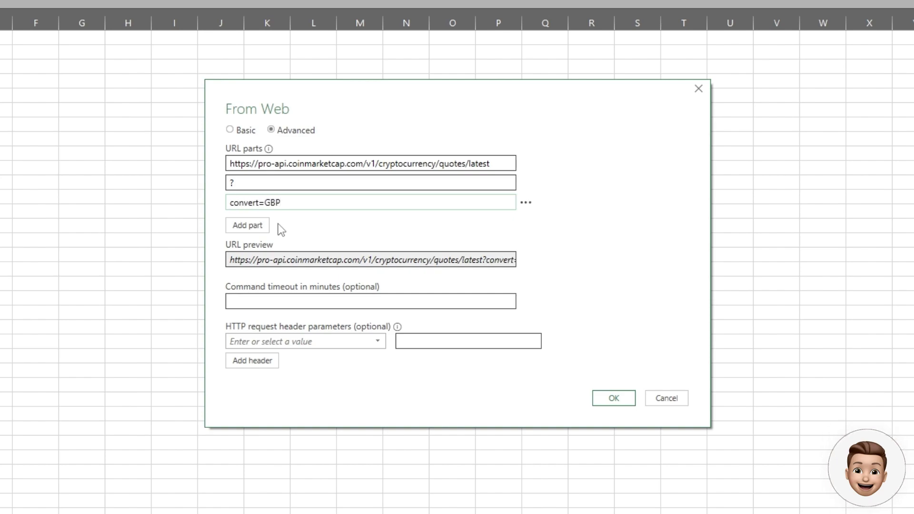
{"action": "mouse_move", "coordinate": [292, 202]}
{"action": "left_mouse_down"}
{"action": "mouse_move", "coordinate": [231, 202]}
{"action": "mouse_move", "coordinate": [289, 208]}
{"action": "mouse_move", "coordinate": [280, 208]}
{"action": "left_mouse_up"}
{"action": "left_click", "coordinate": [232, 202]}
{"action": "left_click", "coordinate": [284, 205]}
{"action": "left_click", "coordinate": [257, 202]}
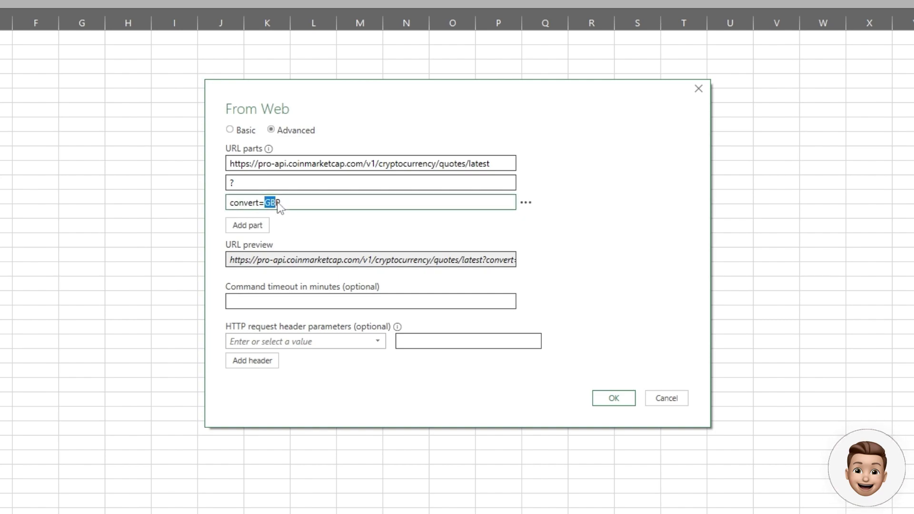
{"action": "left_click", "coordinate": [281, 205]}
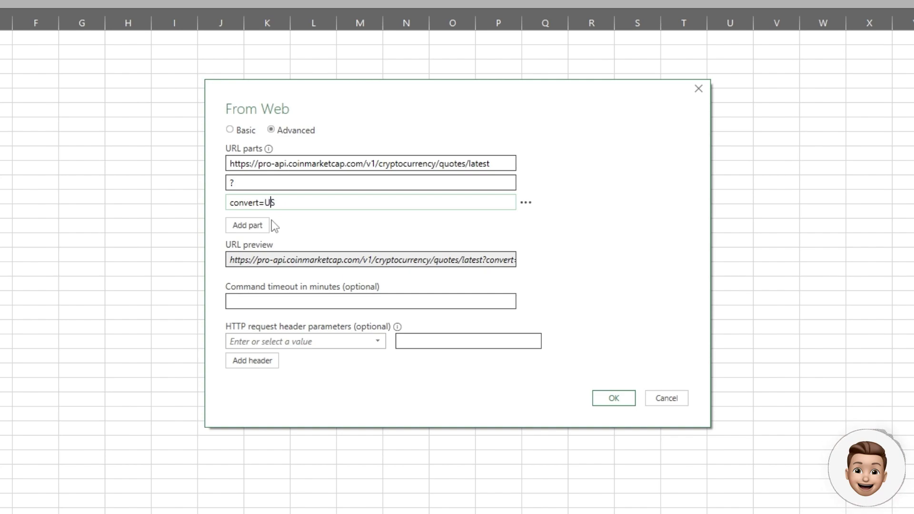
{"action": "key", "text": "BackSpace"}
{"action": "key", "text": "BackSpace"}
{"action": "type", "text": "G"}
{"action": "left_click_drag", "start_coordinate": [288, 203], "coordinate": [210, 201]}
{"action": "left_click", "coordinate": [296, 209]}
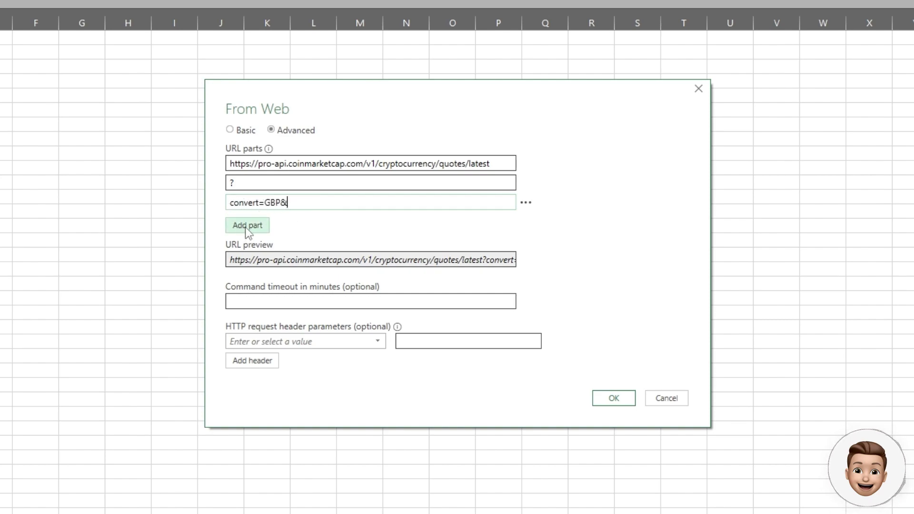
Step: Add a fourth URL part, slug=bitcoin,litecoin,solana,hedera
{"action": "left_click", "coordinate": [246, 226]}
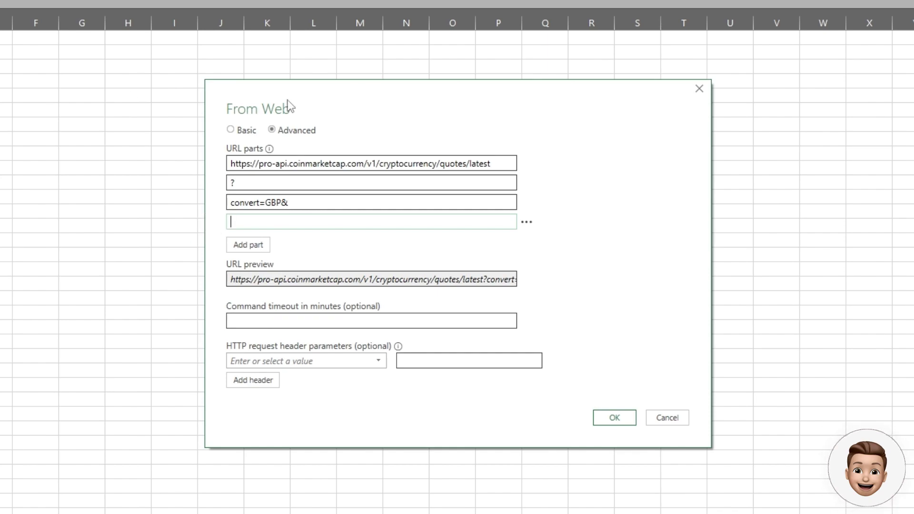
{"action": "type", "text": "slug="}
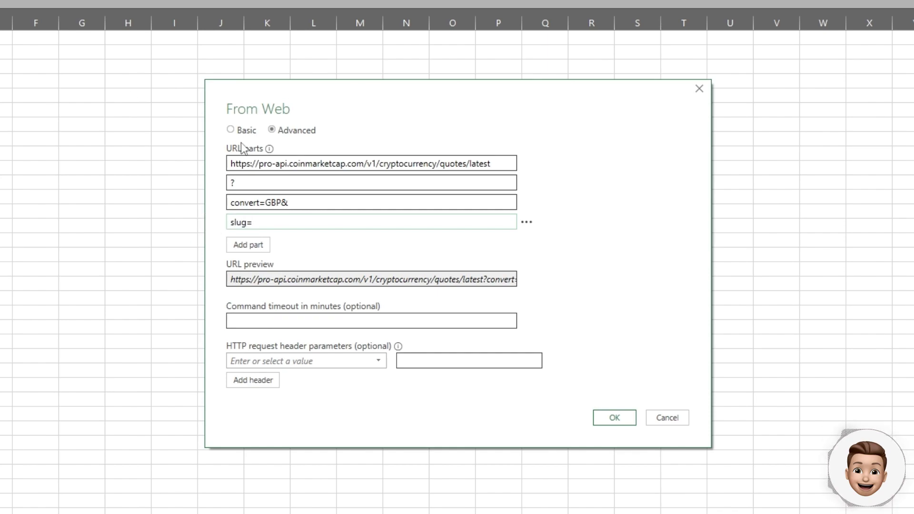
{"action": "type", "text": "bitcoin,"}
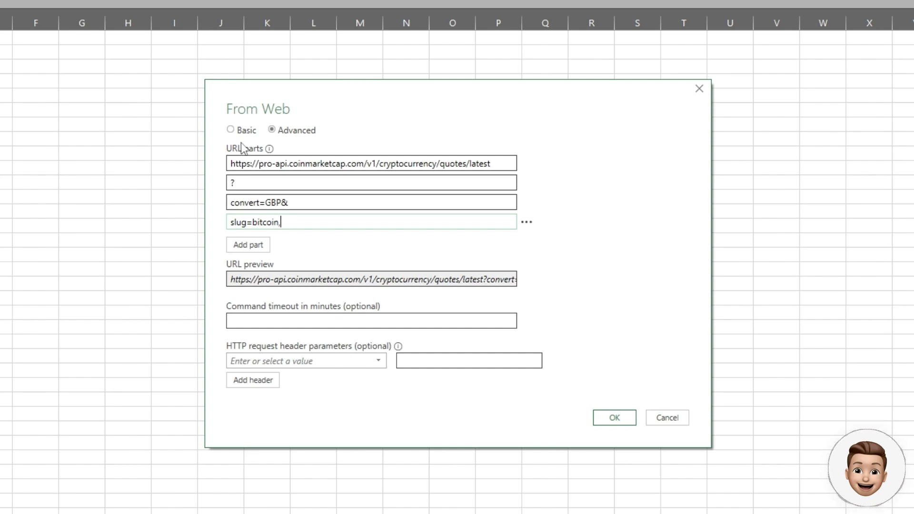
{"action": "type", "text": "litecoin,solana,hedera"}
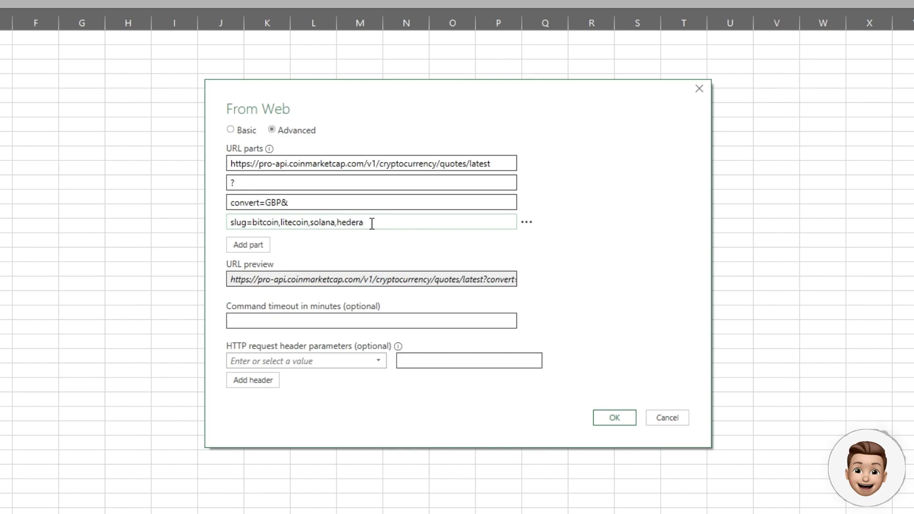
{"action": "left_click_drag", "start_coordinate": [372, 223], "coordinate": [189, 219]}
{"action": "key", "text": "ctrl+c"}
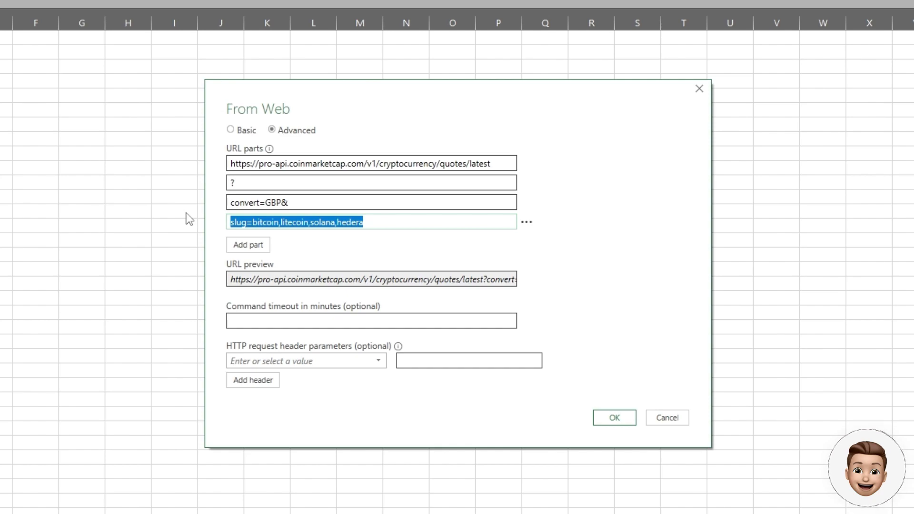
{"action": "type", "text": "symbol="}
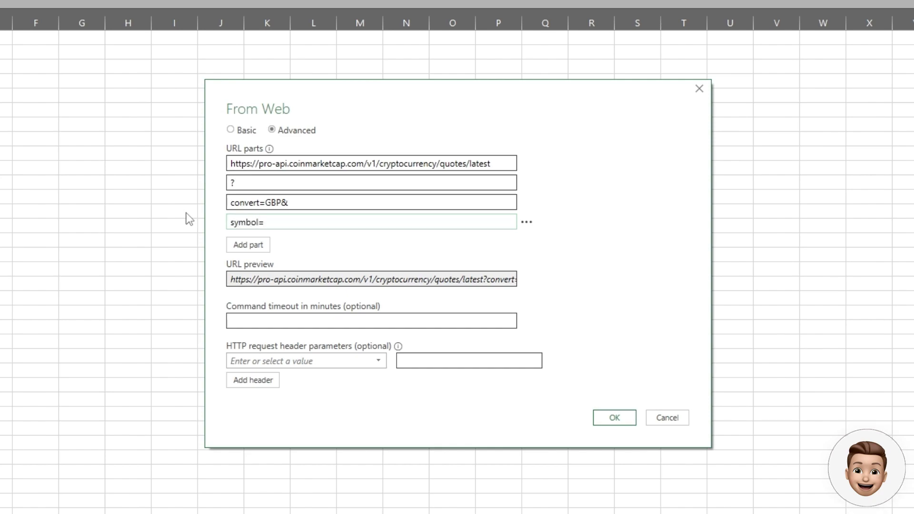
{"action": "type", "text": "btc,ltc,"}
{"action": "left_click_drag", "start_coordinate": [251, 220], "coordinate": [202, 216]}
{"action": "left_click", "coordinate": [307, 220]}
{"action": "key", "text": "BackSpace"}
{"action": "key", "text": "ctrl+v"}
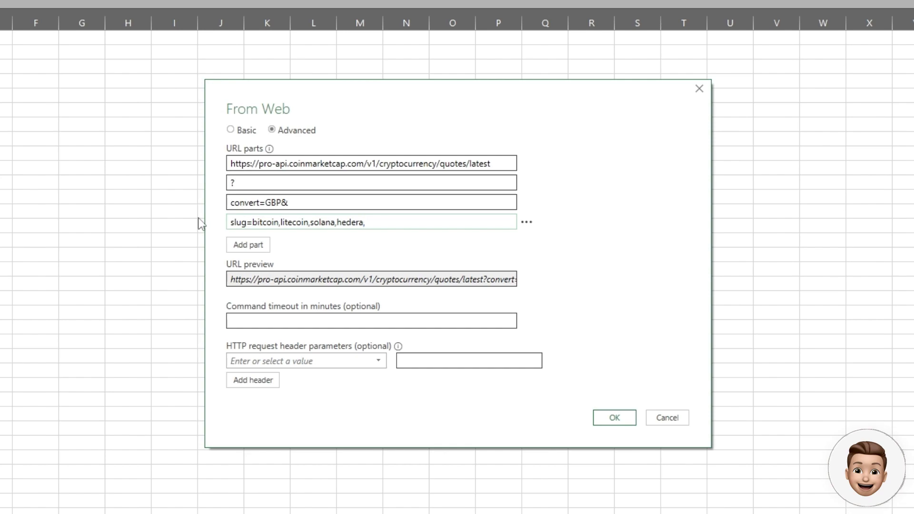
{"action": "type", "text": ","}
Step: Remove the trailing comma after hedera in the slug part
{"action": "left_click_drag", "start_coordinate": [236, 90], "coordinate": [231, 73]}
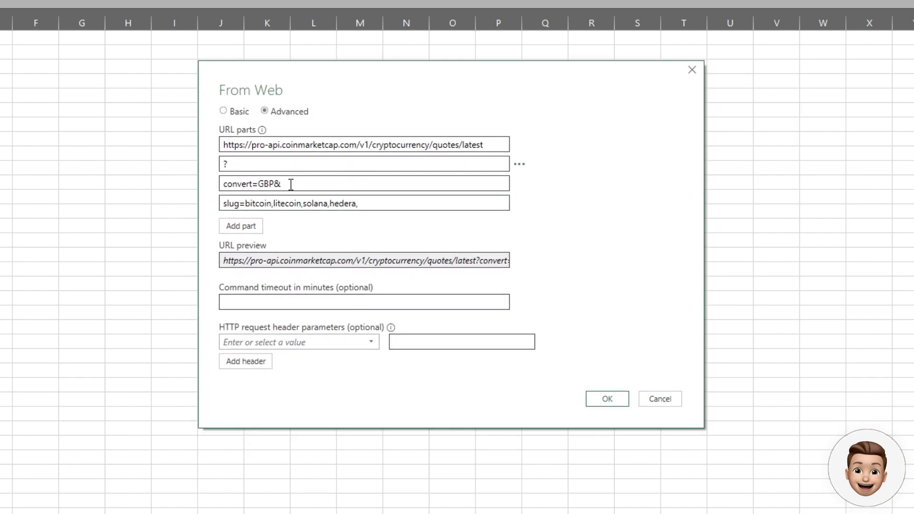
{"action": "double_click", "coordinate": [231, 203]}
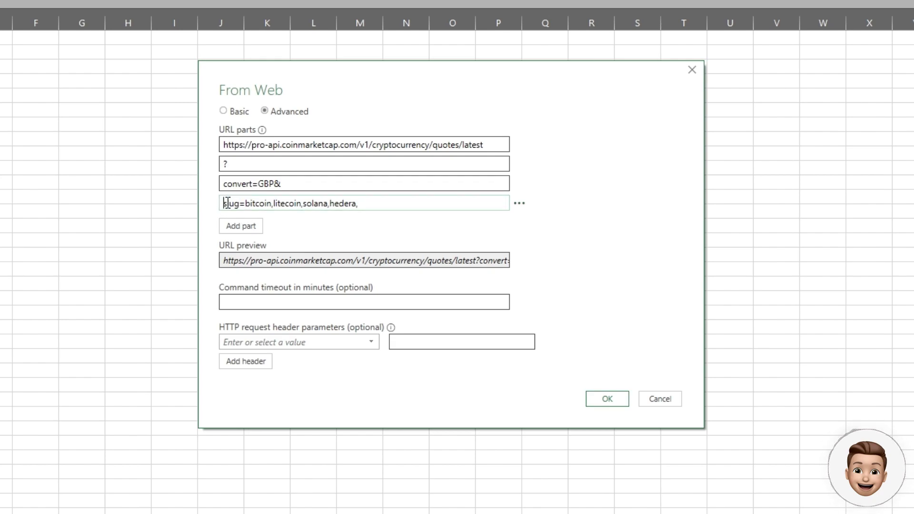
{"action": "left_click_drag", "start_coordinate": [222, 204], "coordinate": [240, 204]}
{"action": "left_click_drag", "start_coordinate": [223, 203], "coordinate": [362, 203]}
{"action": "triple_click", "coordinate": [367, 202]}
{"action": "left_click", "coordinate": [367, 203]}
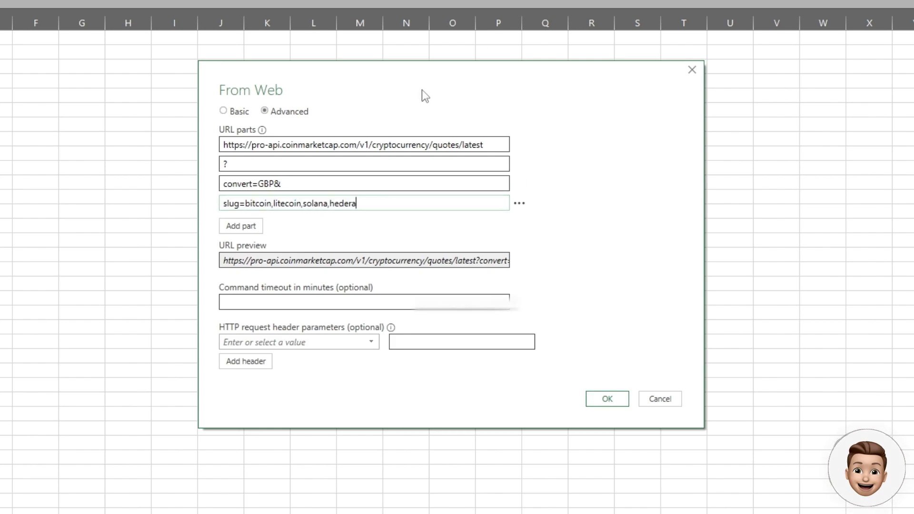
{"action": "left_click", "coordinate": [311, 341]}
Step: Add an X-CMC_PRO_API_KEY request header with the API key as its value and run the query
{"action": "left_click_drag", "start_coordinate": [298, 81], "coordinate": [303, 68]}
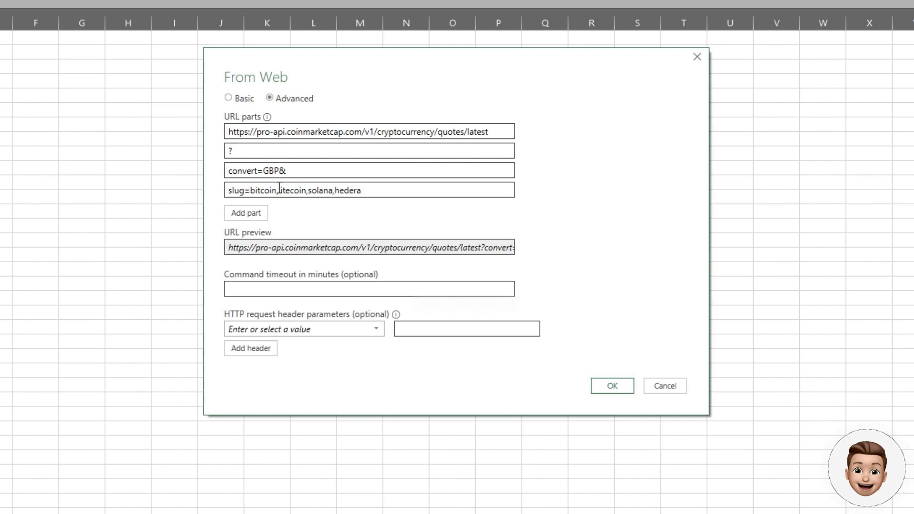
{"action": "left_click", "coordinate": [259, 328]}
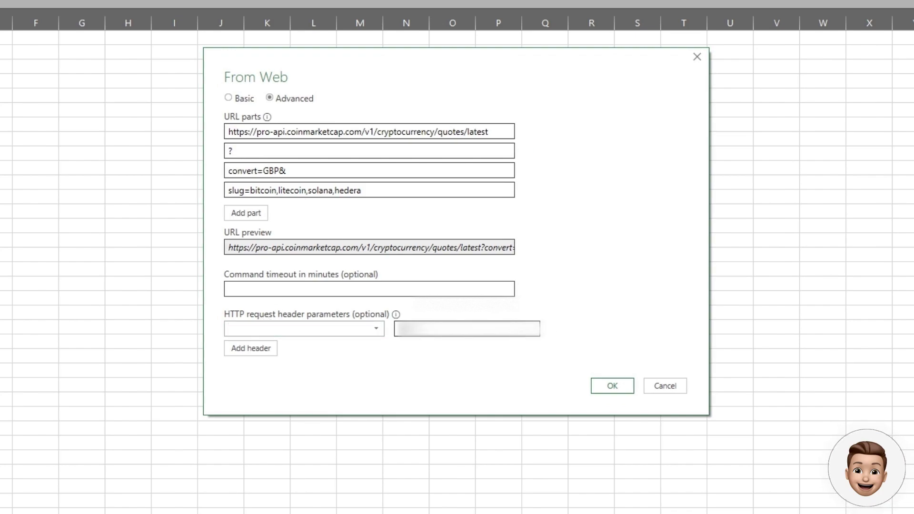
{"action": "left_click", "coordinate": [287, 330]}
{"action": "right_click", "coordinate": [286, 331]}
{"action": "left_click", "coordinate": [316, 394]}
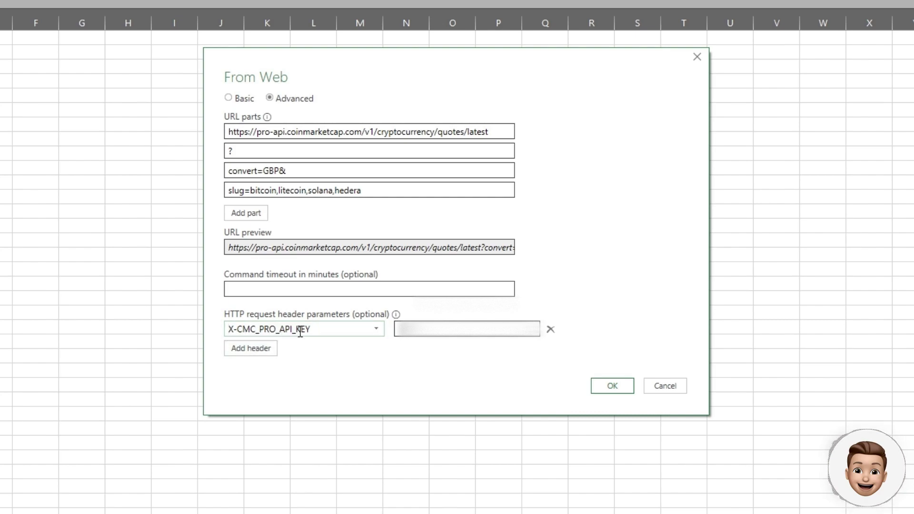
{"action": "left_click", "coordinate": [419, 330]}
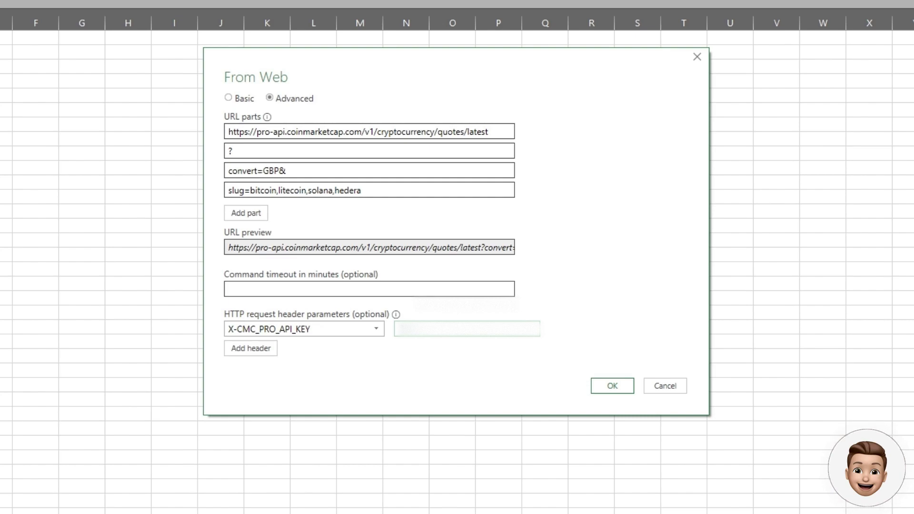
{"action": "right_click", "coordinate": [417, 328]}
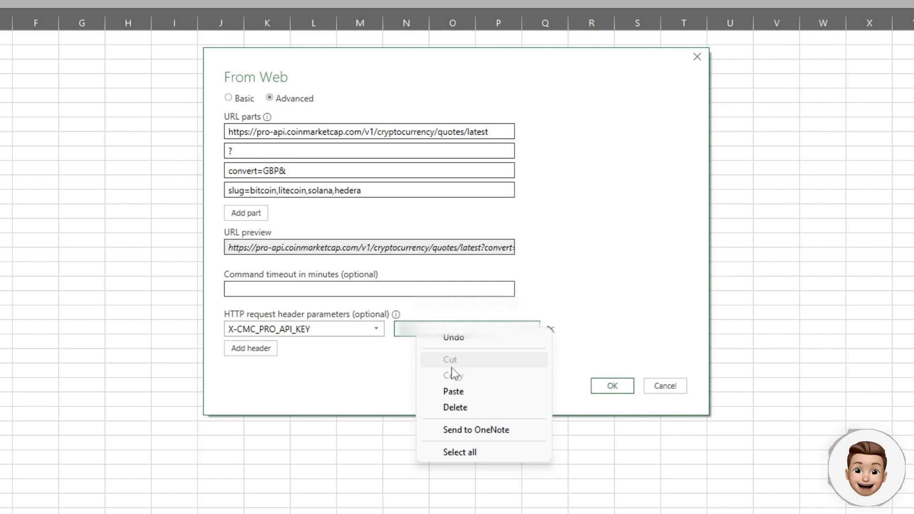
{"action": "left_click", "coordinate": [453, 391]}
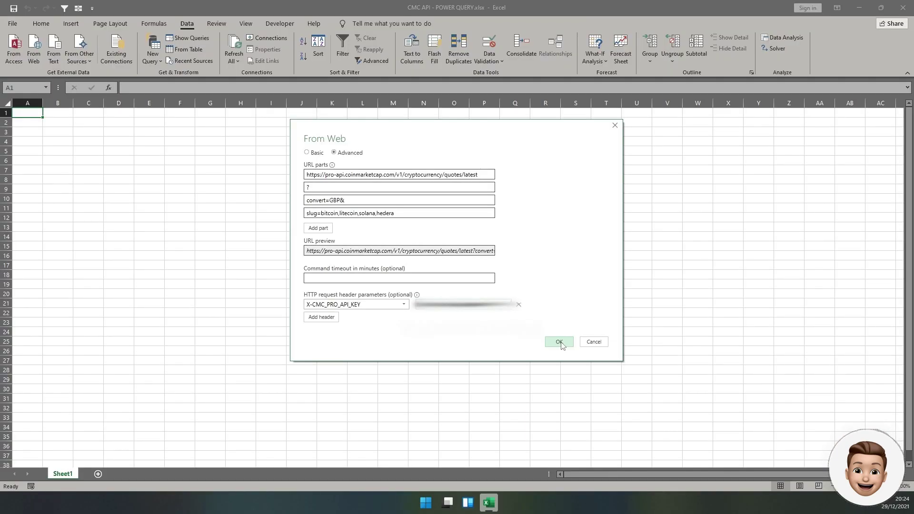
{"action": "left_click", "coordinate": [559, 342]}
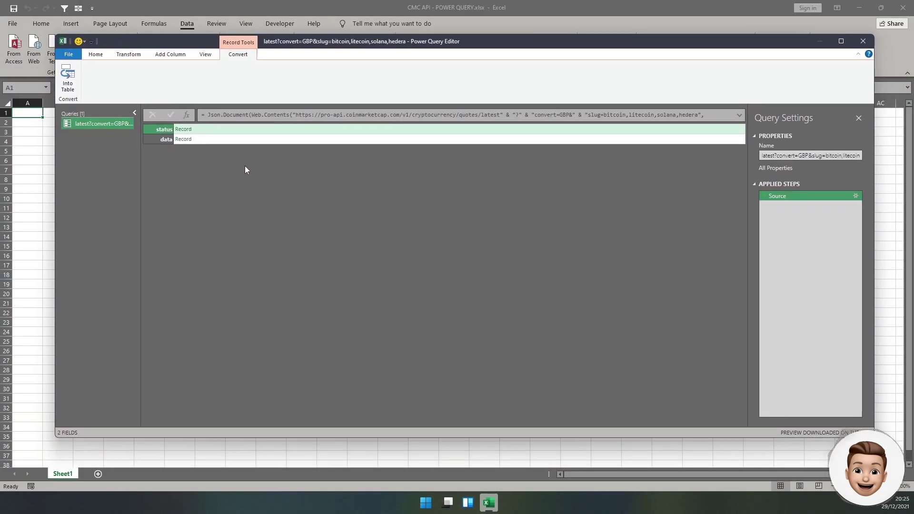
Step: Convert the data record into a table and expand Value into 17 unprefixed columns
{"action": "left_click", "coordinate": [183, 140]}
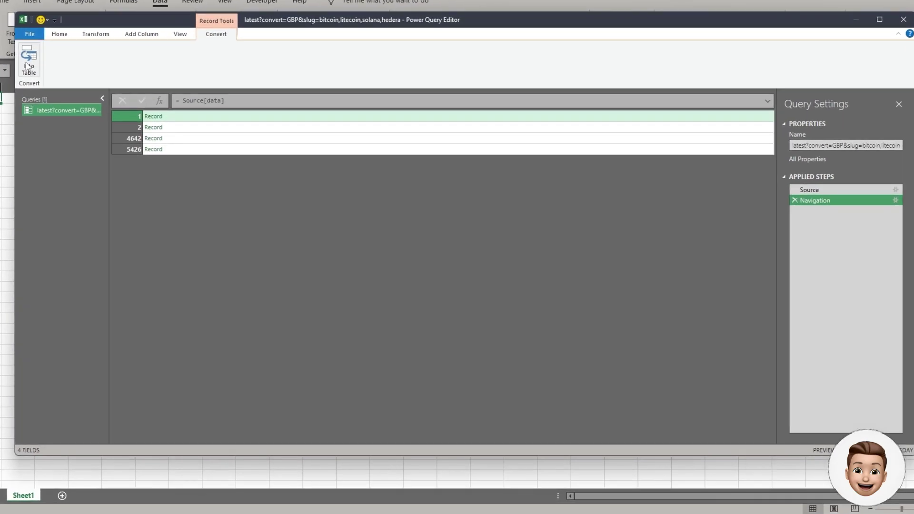
{"action": "left_click", "coordinate": [27, 65]}
{"action": "left_click", "coordinate": [209, 118]}
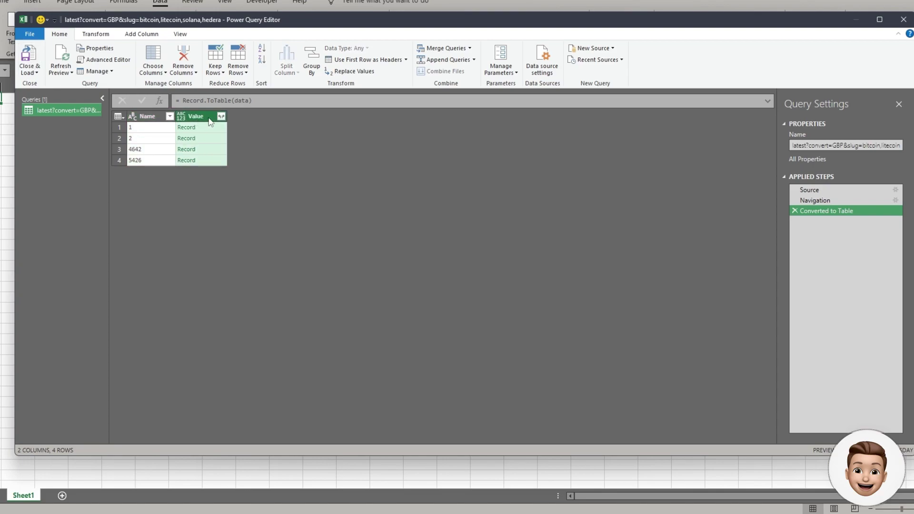
{"action": "left_click", "coordinate": [221, 116]}
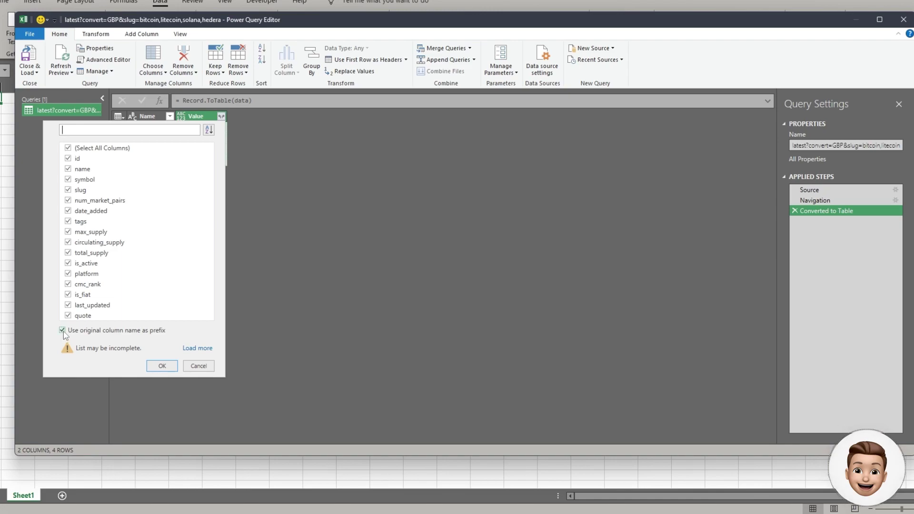
{"action": "left_click", "coordinate": [62, 332]}
{"action": "left_click", "coordinate": [164, 368]}
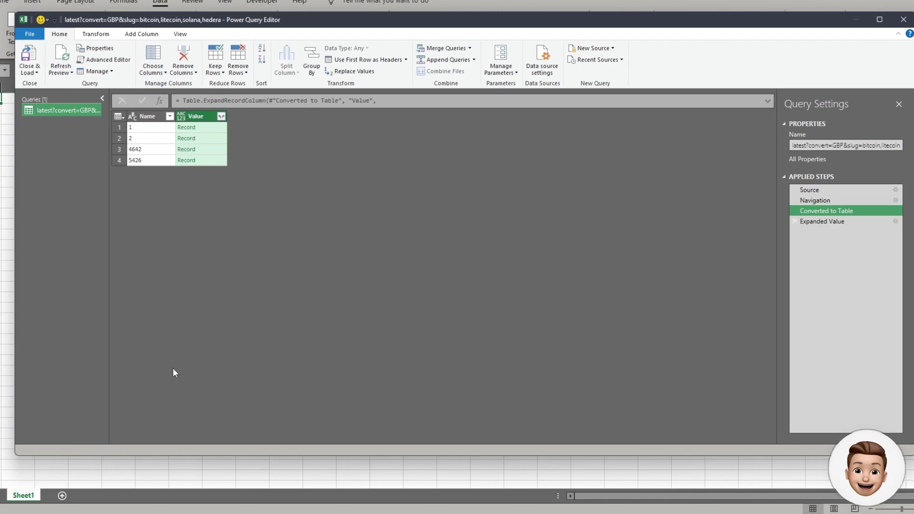
{"action": "left_click_drag", "start_coordinate": [276, 439], "coordinate": [285, 157]}
Step: Expand the quote column to its GBP field
{"action": "left_click", "coordinate": [292, 118]}
{"action": "left_click", "coordinate": [347, 117]}
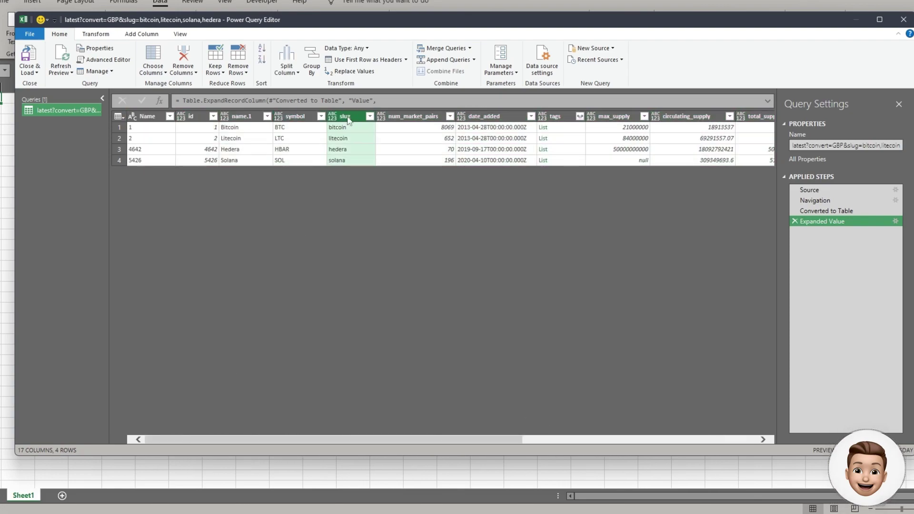
{"action": "left_click_drag", "start_coordinate": [321, 438], "coordinate": [578, 374]}
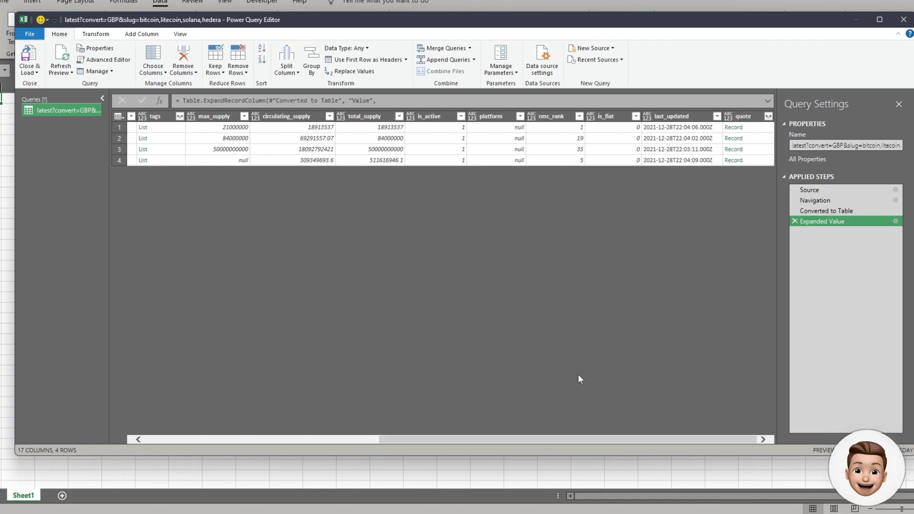
{"action": "left_click", "coordinate": [741, 116]}
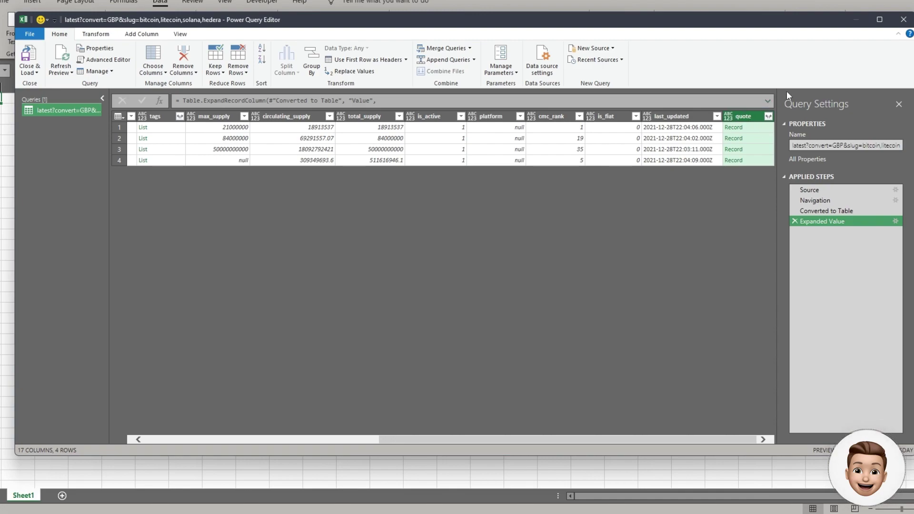
{"action": "left_click", "coordinate": [768, 116]}
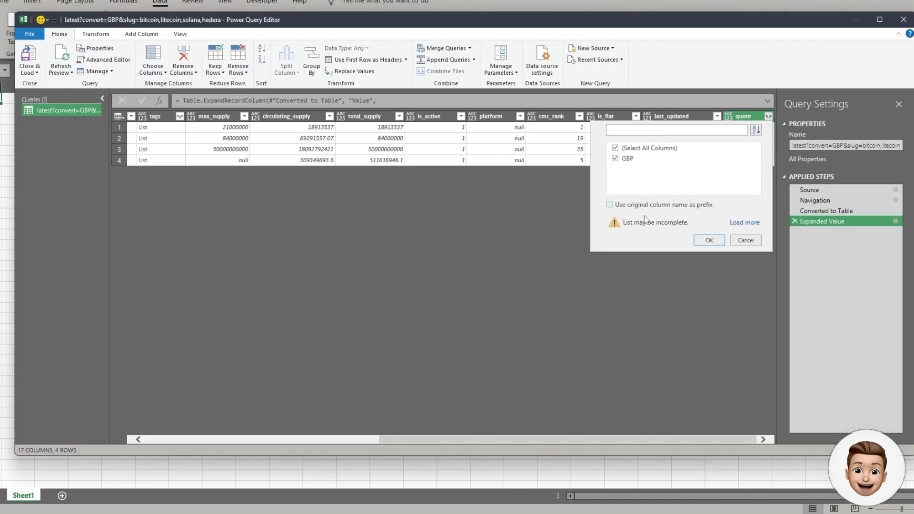
{"action": "left_click", "coordinate": [709, 241]}
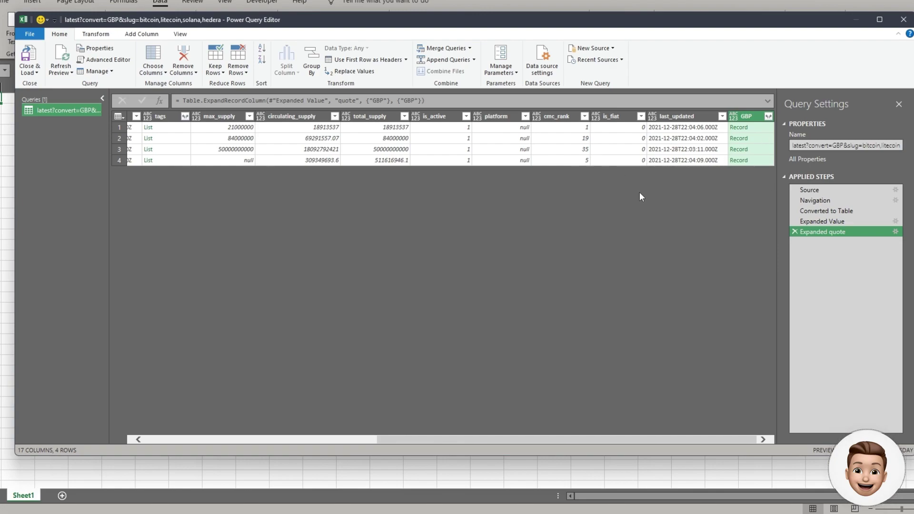
Step: Expand GBP into all its fields without prefix, then review the price, volume and percent-change columns
{"action": "left_click", "coordinate": [768, 116]}
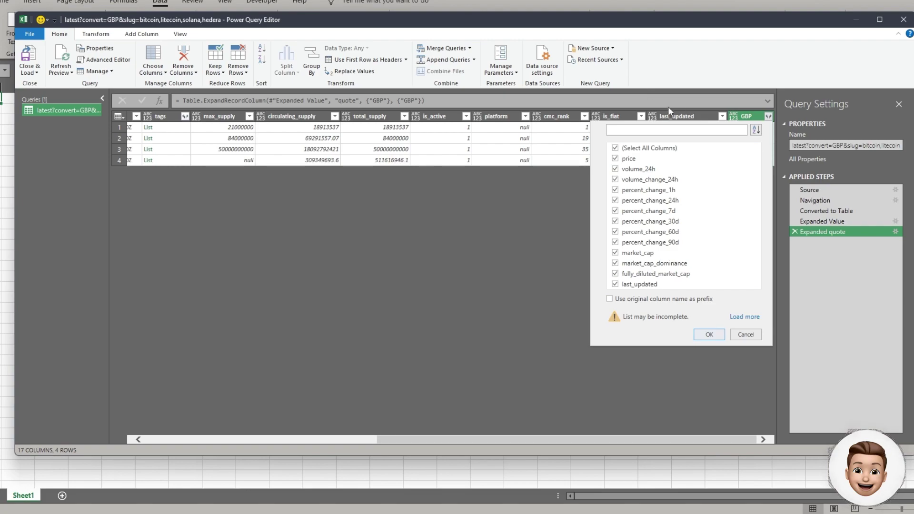
{"action": "left_click", "coordinate": [615, 148]}
{"action": "key", "text": "Down"}
{"action": "key", "text": "space"}
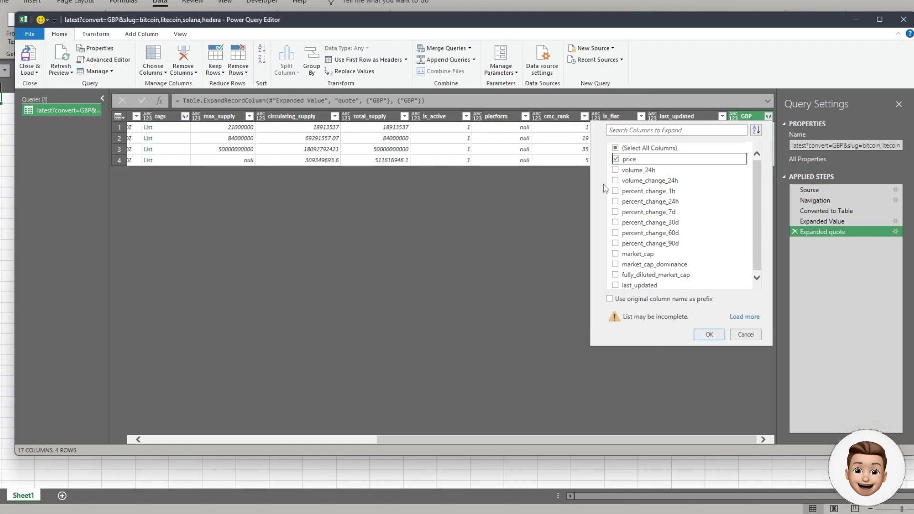
{"action": "left_click", "coordinate": [614, 172]}
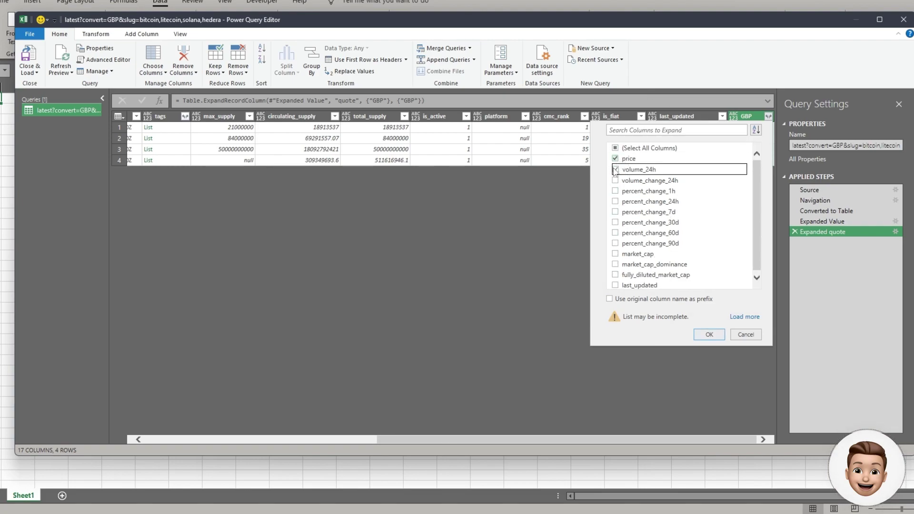
{"action": "left_click", "coordinate": [615, 149]}
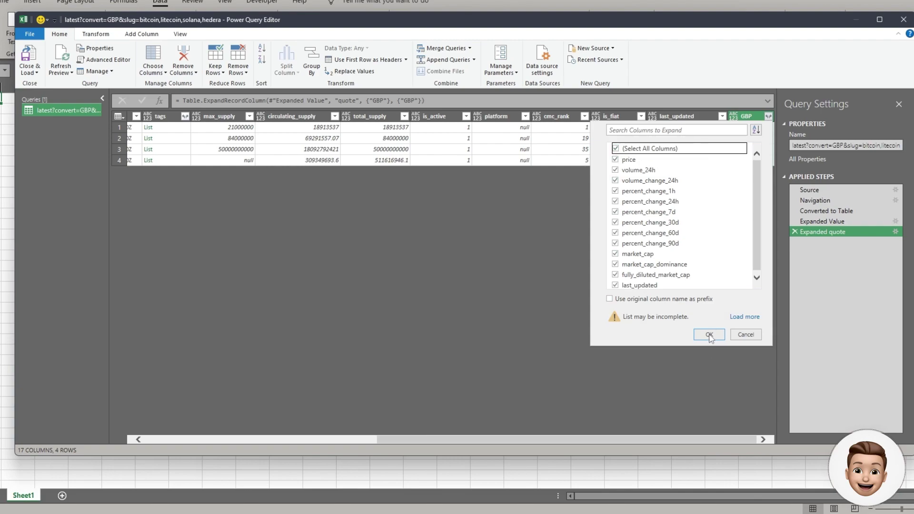
{"action": "key", "text": "Return"}
{"action": "left_click_drag", "start_coordinate": [361, 439], "coordinate": [435, 423]}
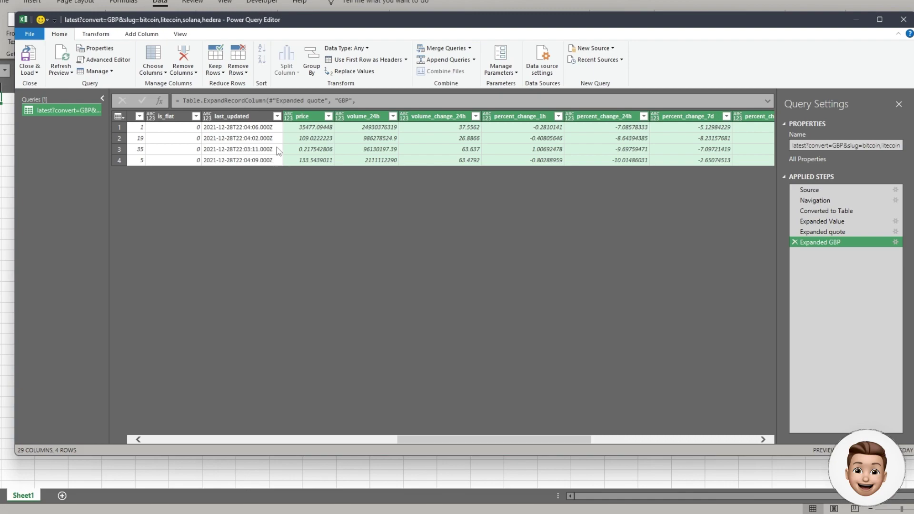
{"action": "left_click", "coordinate": [305, 119]}
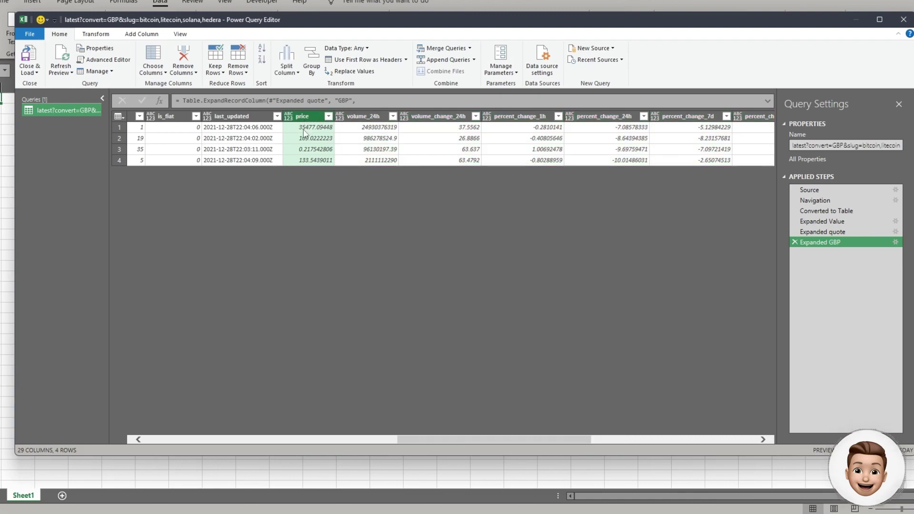
{"action": "left_click", "coordinate": [363, 116]}
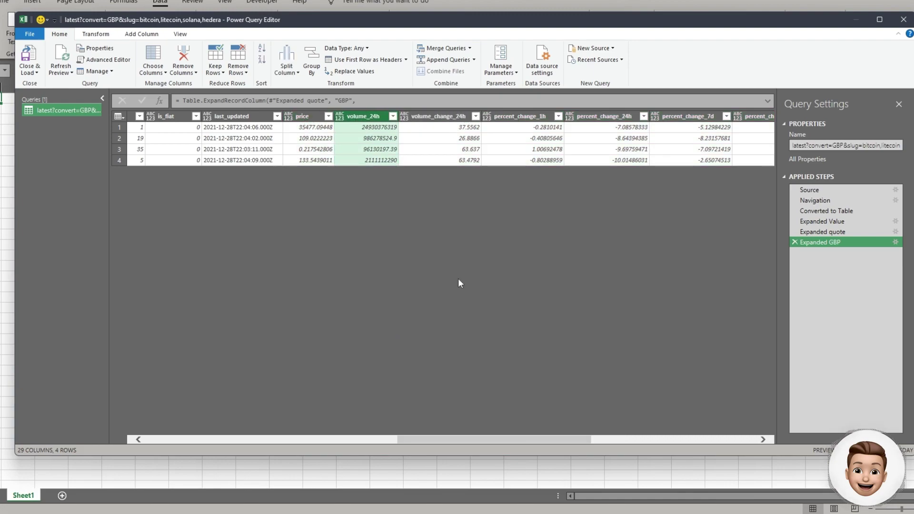
{"action": "left_click", "coordinate": [525, 116]}
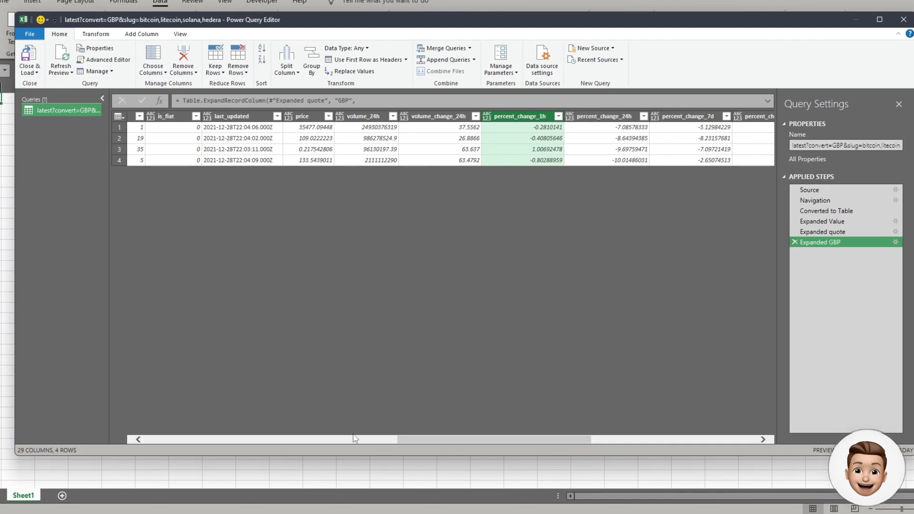
{"action": "left_click_drag", "start_coordinate": [430, 439], "coordinate": [661, 435]}
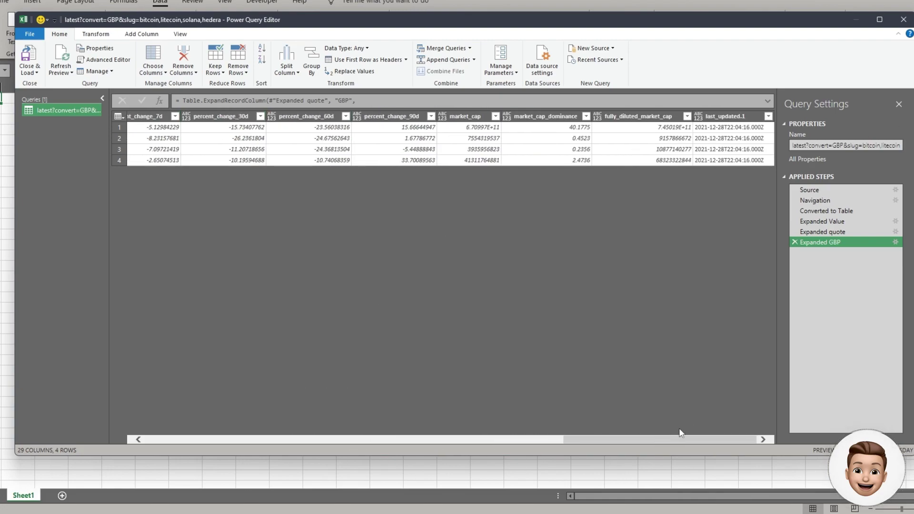
Step: Rename the query from Ticker to ByTicker and Close & Load it to a new sheet
{"action": "left_click", "coordinate": [898, 143]}
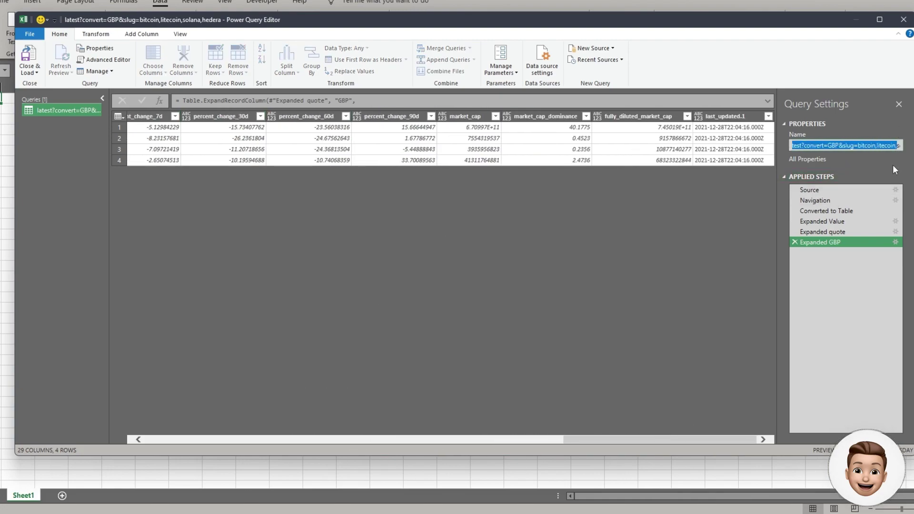
{"action": "key", "text": "BackSpace"}
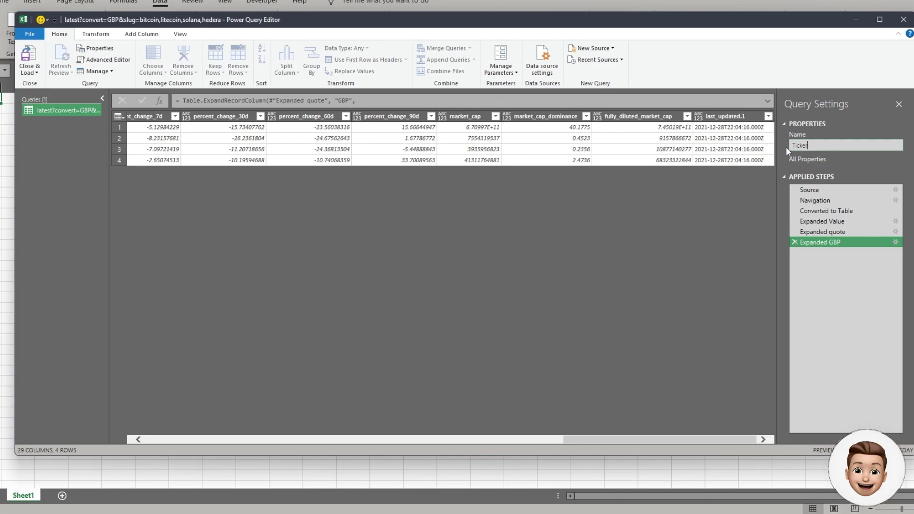
{"action": "double_click", "coordinate": [826, 150]}
{"action": "left_click", "coordinate": [571, 435]}
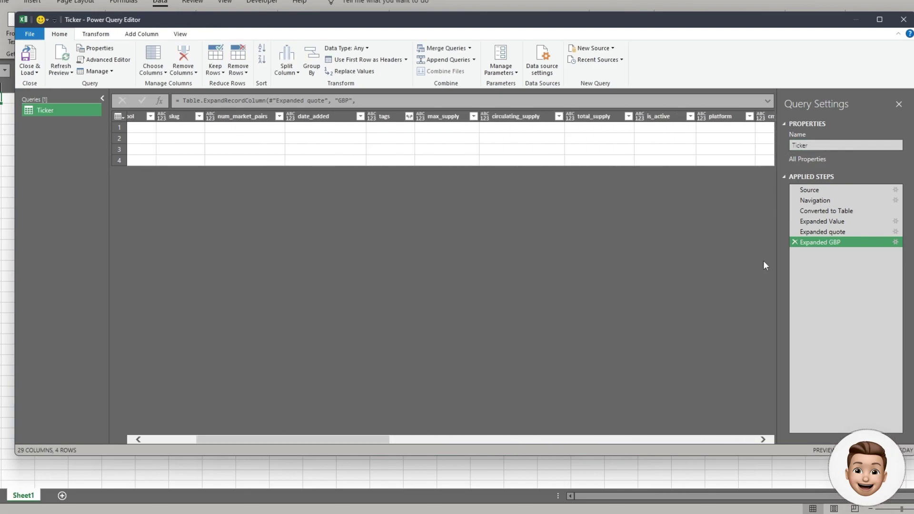
{"action": "left_click", "coordinate": [790, 146]}
{"action": "type", "text": "By"}
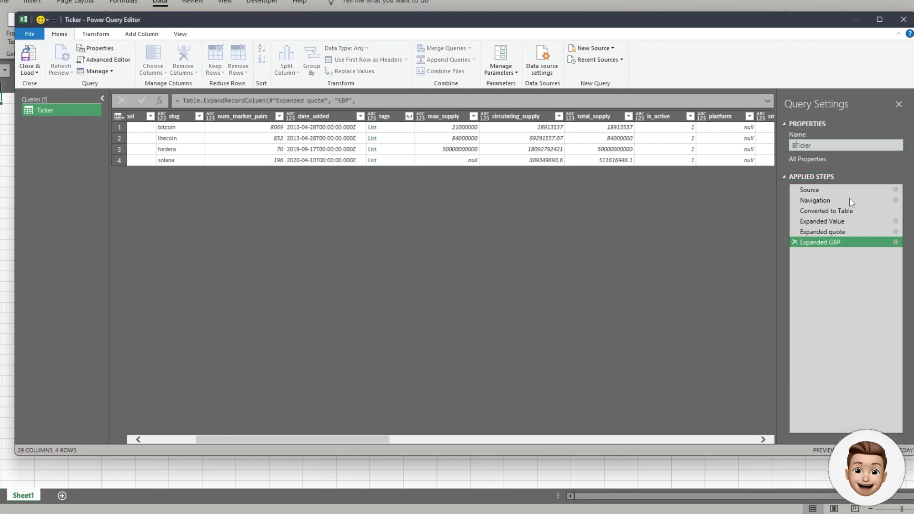
{"action": "left_click", "coordinate": [28, 59]}
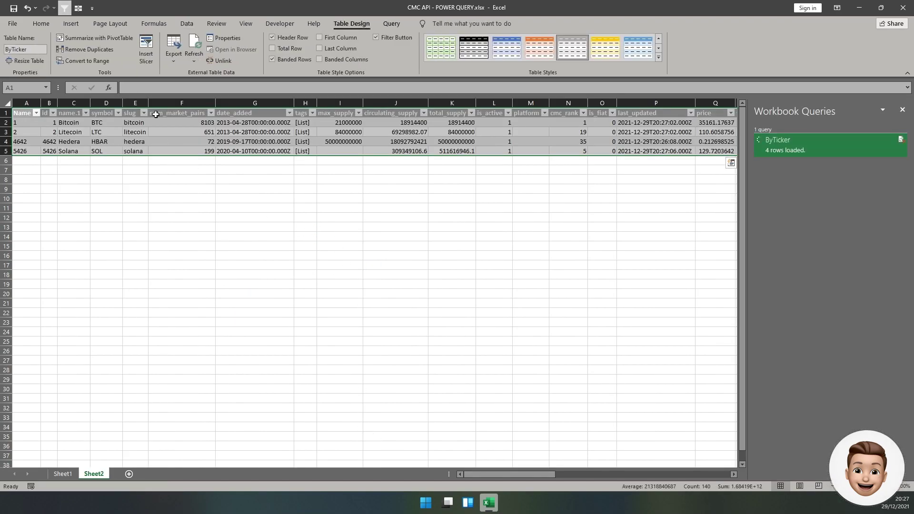
Step: Deselect the ByTicker table and scroll across its columns A to AC
{"action": "left_click", "coordinate": [107, 132]}
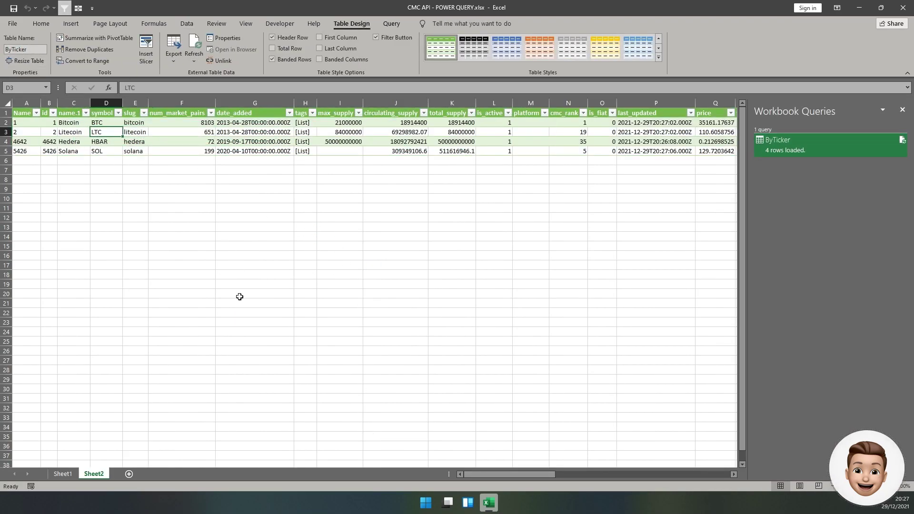
{"action": "left_click_drag", "start_coordinate": [552, 475], "coordinate": [467, 475]}
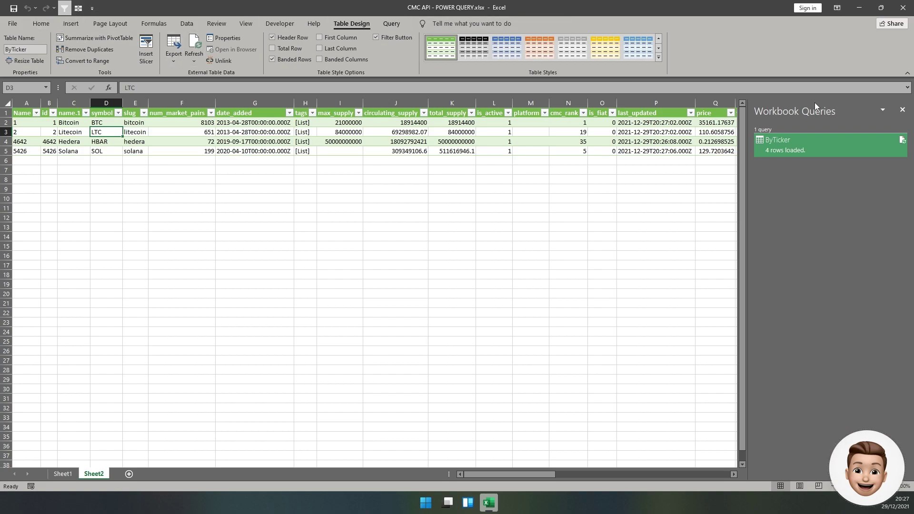
Step: Launch a second From Web import from New Query > From Other Sources
{"action": "left_click", "coordinate": [187, 23]}
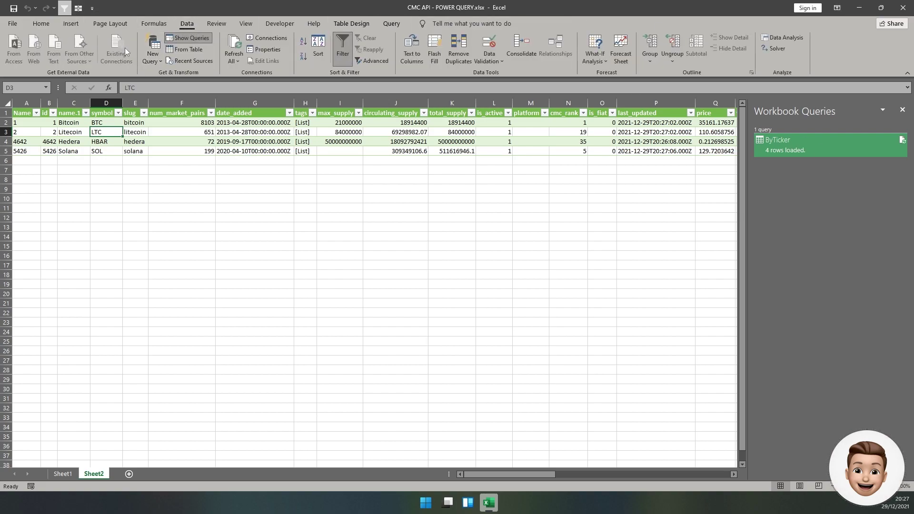
{"action": "left_click", "coordinate": [154, 62]}
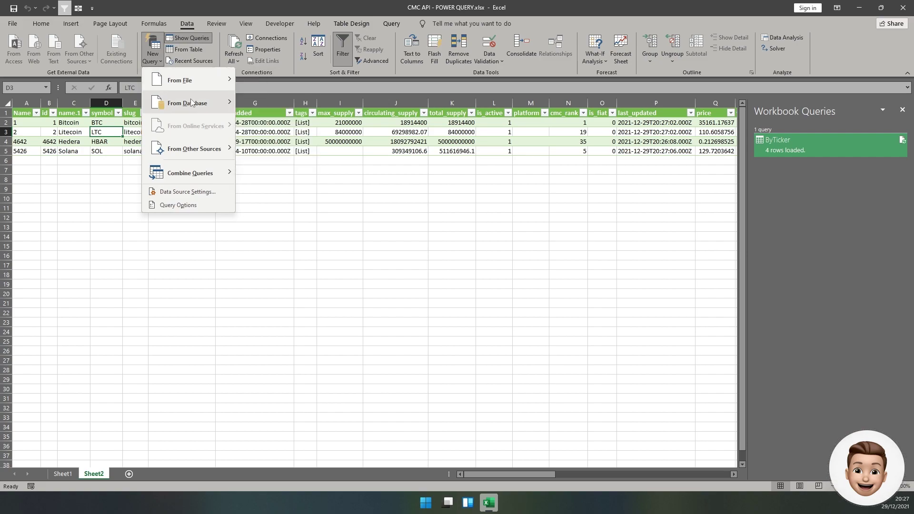
{"action": "mouse_move", "coordinate": [194, 153]}
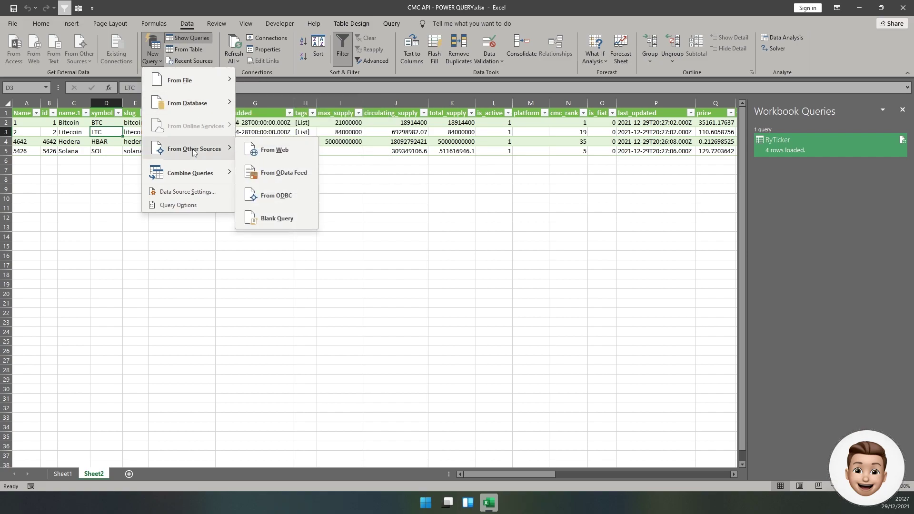
{"action": "left_click", "coordinate": [276, 151]}
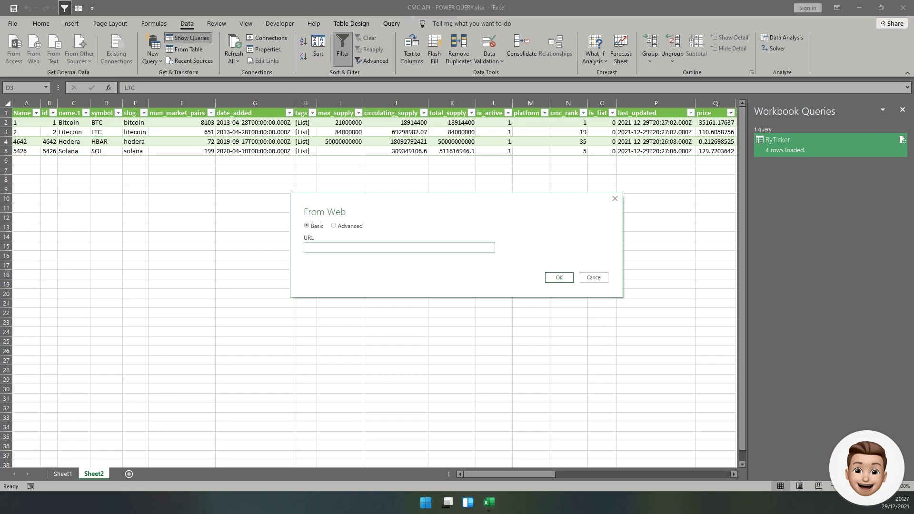
Step: In Advanced mode, paste the CoinMarketCap listings/latest URL as the first part and add '?'
{"action": "left_click", "coordinate": [343, 227]}
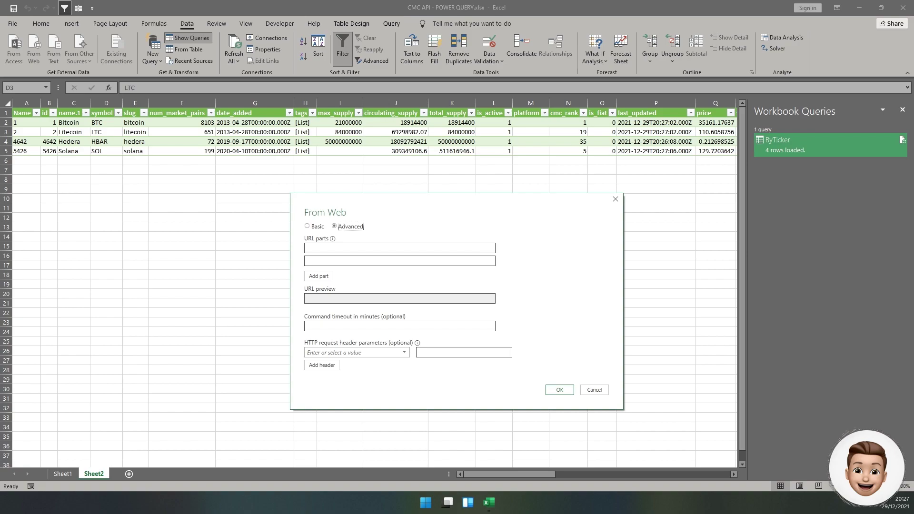
{"action": "left_click", "coordinate": [357, 248]}
{"action": "right_click", "coordinate": [386, 248]}
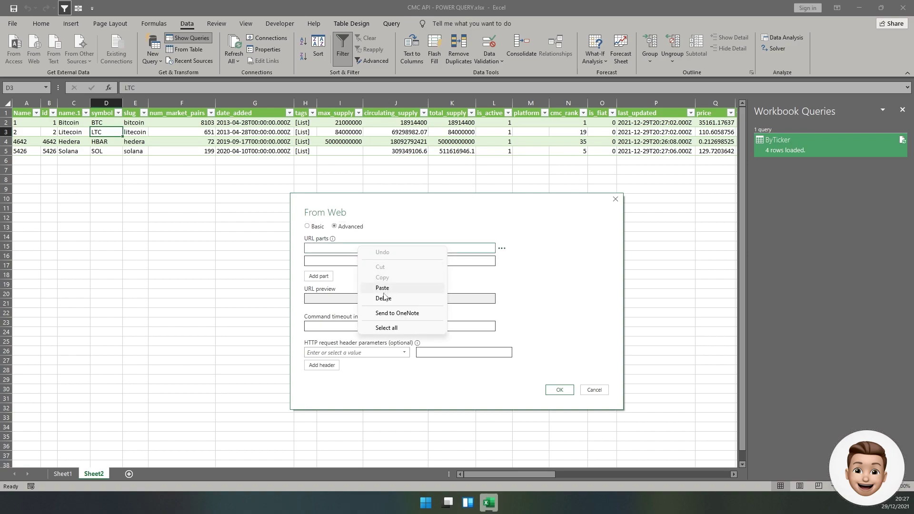
{"action": "left_click", "coordinate": [390, 293]}
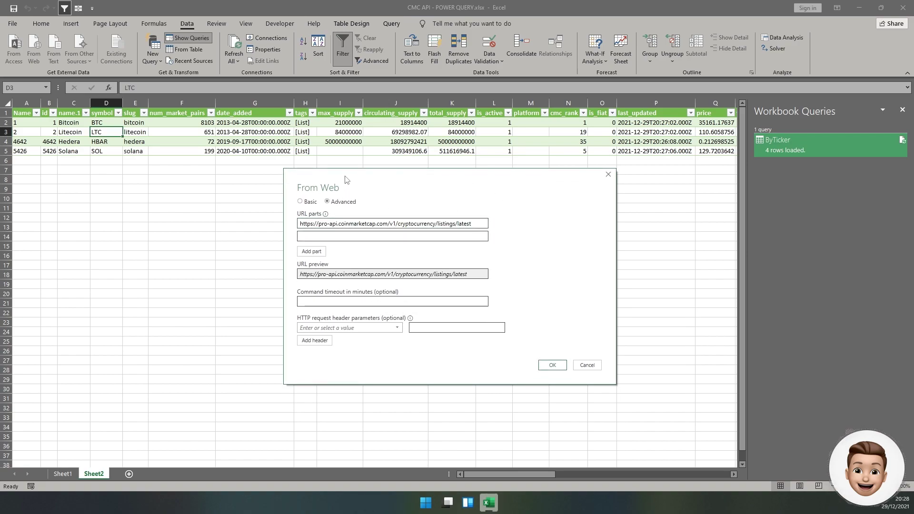
{"action": "left_click_drag", "start_coordinate": [345, 179], "coordinate": [347, 175]}
{"action": "left_click", "coordinate": [301, 223]}
{"action": "left_click_drag", "start_coordinate": [302, 223], "coordinate": [441, 223]}
{"action": "left_click", "coordinate": [422, 224]}
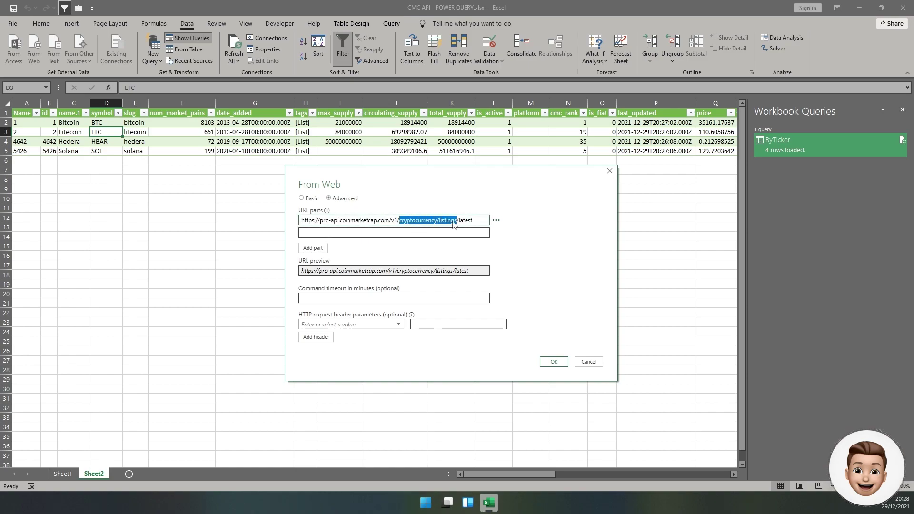
{"action": "left_click", "coordinate": [453, 223]}
{"action": "key", "text": "Tab"}
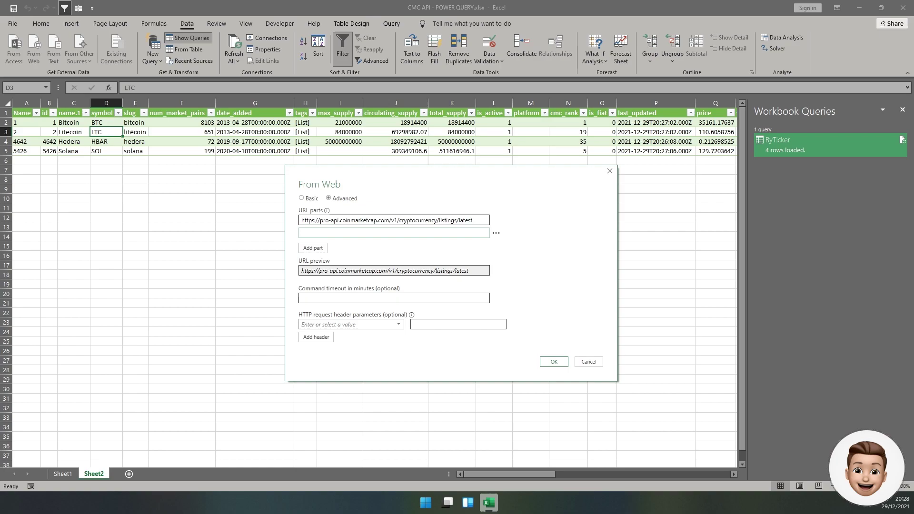
{"action": "type", "text": "?"}
Step: Add URL parts 'convert=GBP&' and 'start=1&limit=500'
{"action": "left_click", "coordinate": [321, 248]}
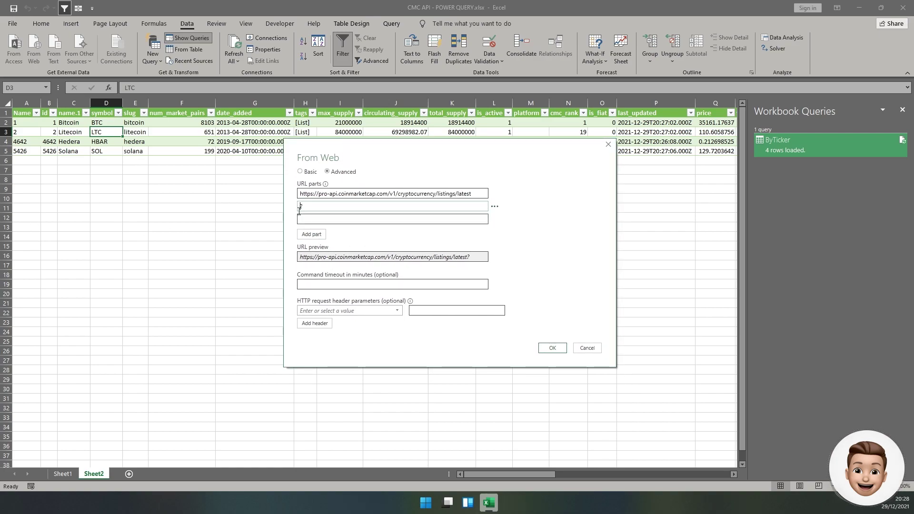
{"action": "left_click", "coordinate": [300, 219]}
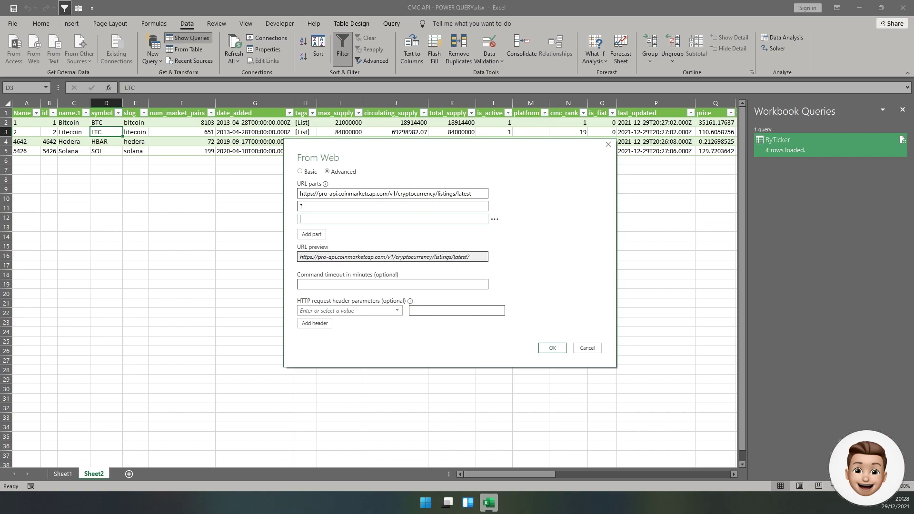
{"action": "key", "text": "alt+Tab"}
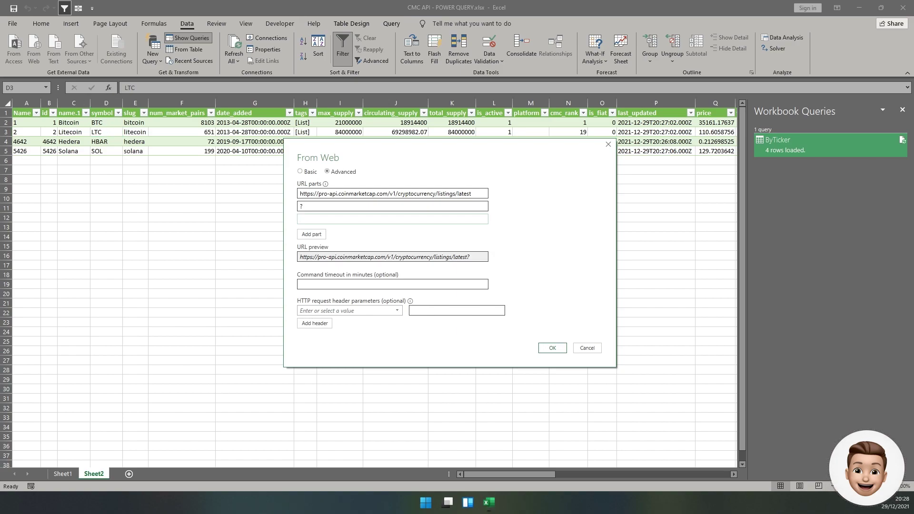
{"action": "left_click", "coordinate": [342, 216]}
{"action": "type", "text": "convert=g"}
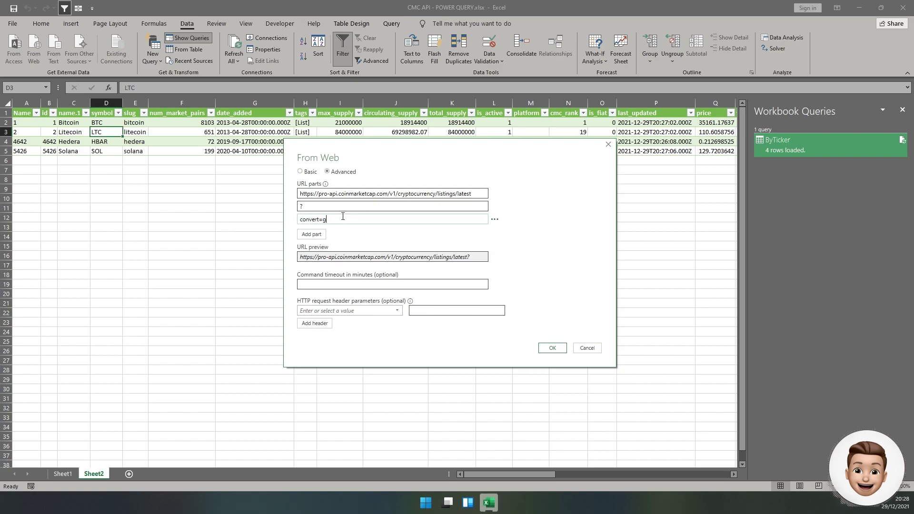
{"action": "type", "text": "B"}
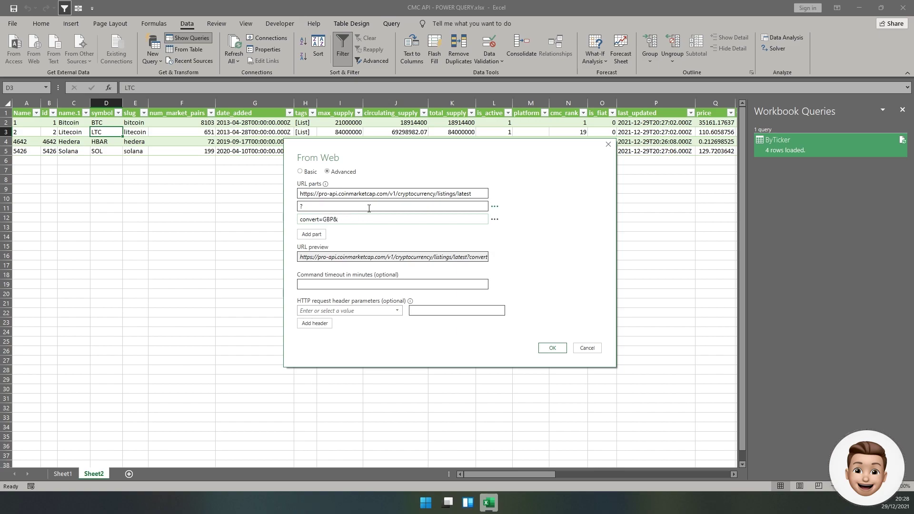
{"action": "left_click", "coordinate": [312, 233]}
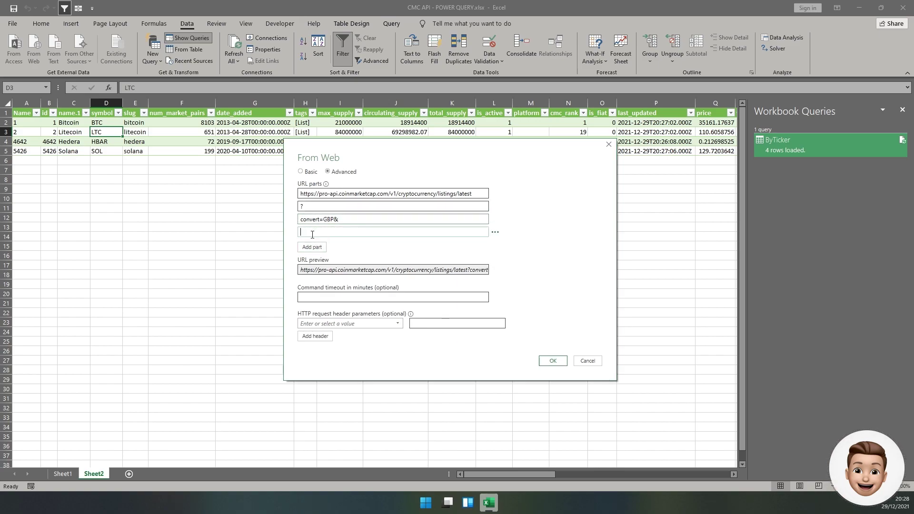
{"action": "type", "text": "start=1"}
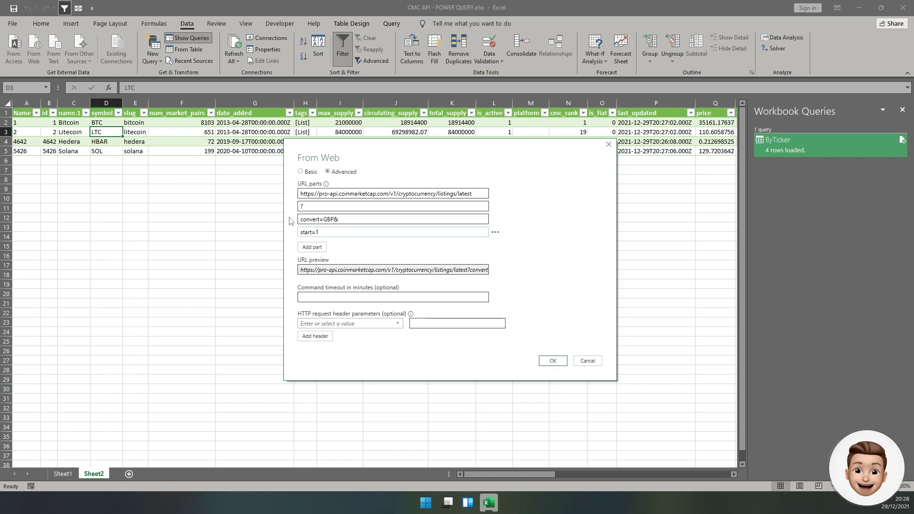
{"action": "type", "text": "l"}
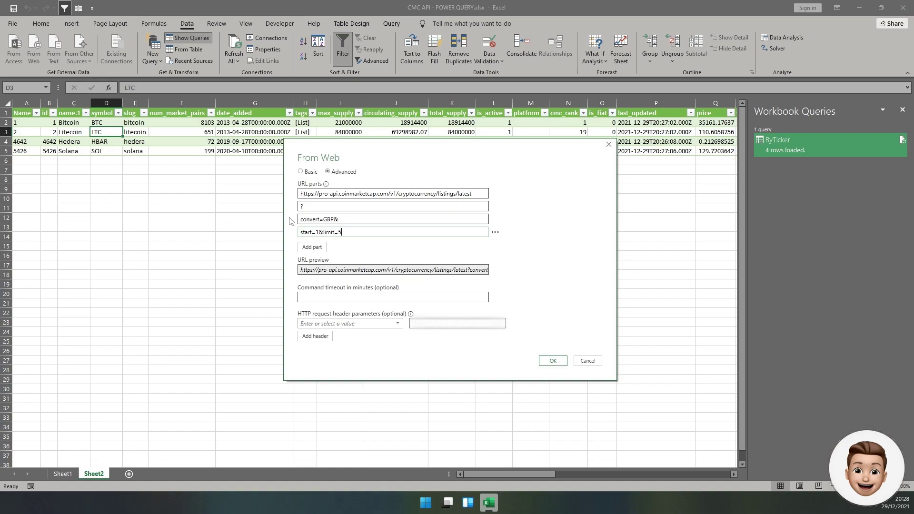
{"action": "type", "text": "imit=5000"}
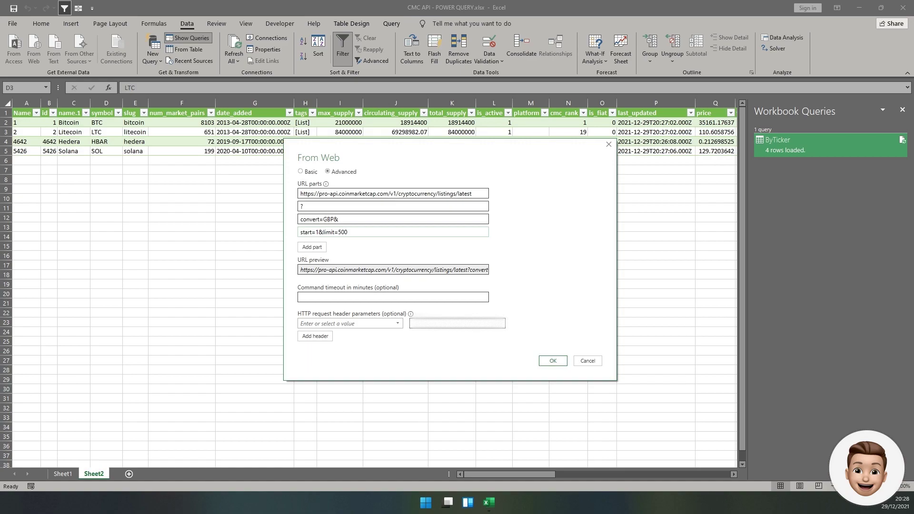
Step: Add the X-CMC_PRO_API_KEY header with the API key and submit the query
{"action": "type", "text": "X-CMC_PRO_API_KEY"}
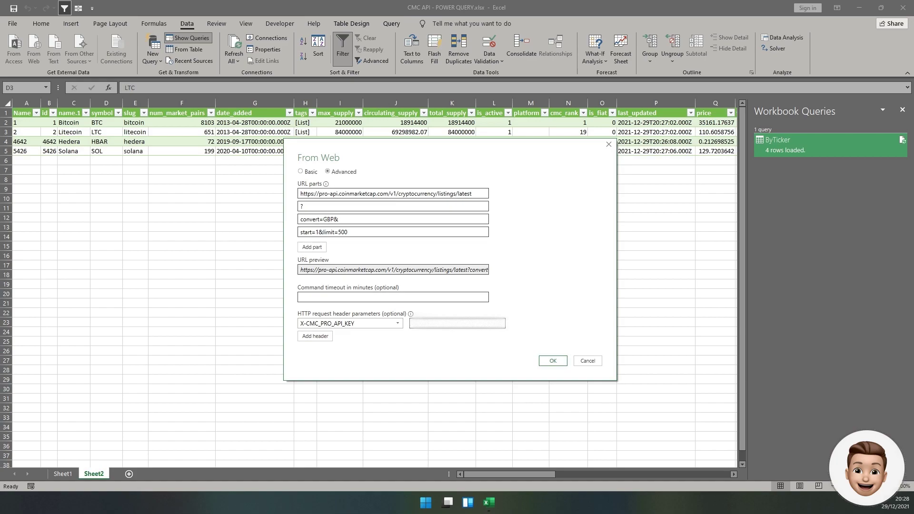
{"action": "left_click", "coordinate": [464, 323]}
{"action": "key", "text": "ctrl+v"}
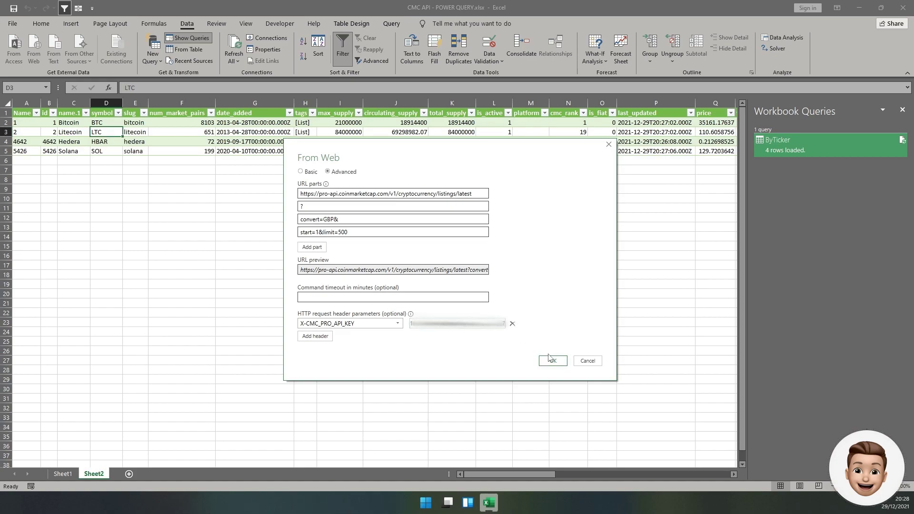
{"action": "left_click", "coordinate": [549, 359]}
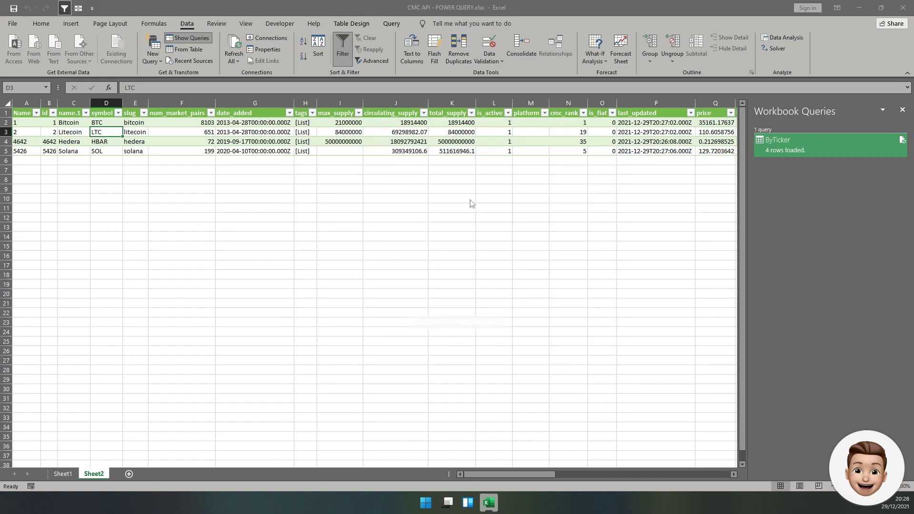
Step: Drill into the data's 500-record list and open the To Table conversion dialog
{"action": "left_click_drag", "start_coordinate": [486, 249], "coordinate": [322, 191]}
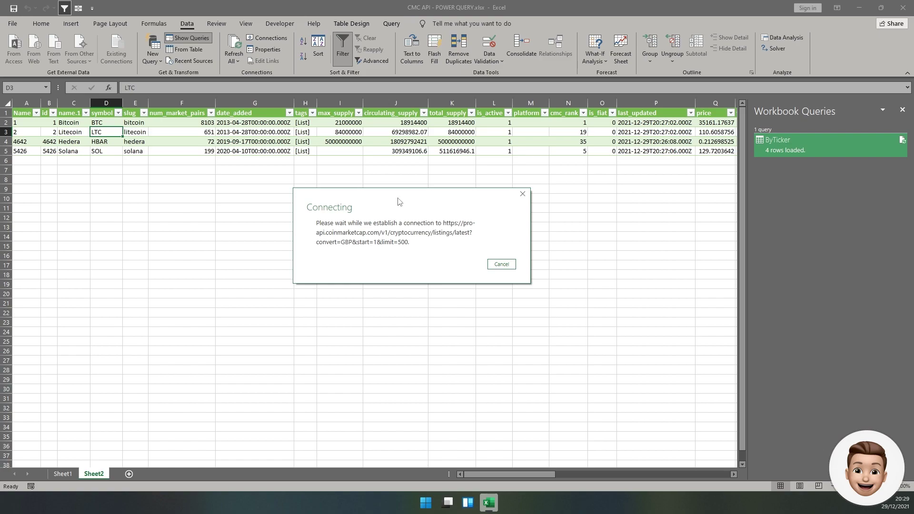
{"action": "left_click_drag", "start_coordinate": [393, 196], "coordinate": [392, 192]}
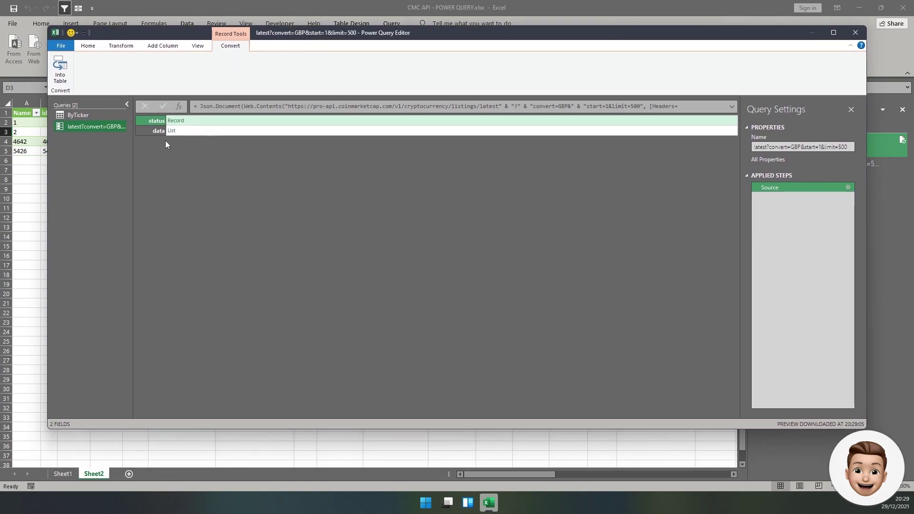
{"action": "left_click", "coordinate": [170, 130]}
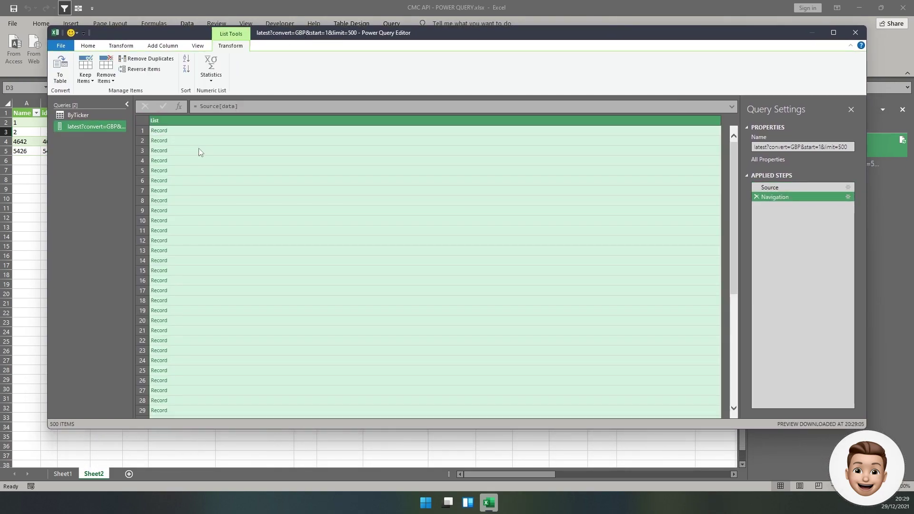
{"action": "scroll", "coordinate": [212, 204], "scroll_direction": "down", "scroll_amount": 7}
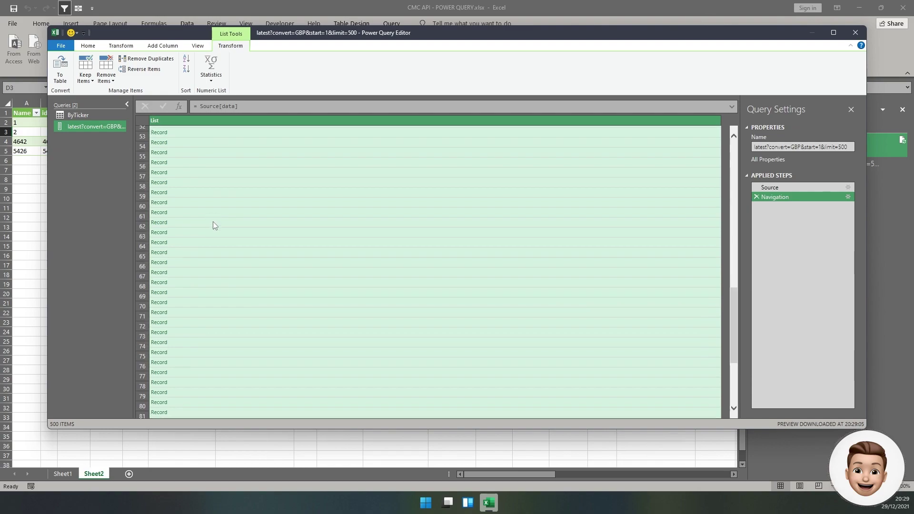
{"action": "scroll", "coordinate": [219, 188], "scroll_direction": "up", "scroll_amount": 7}
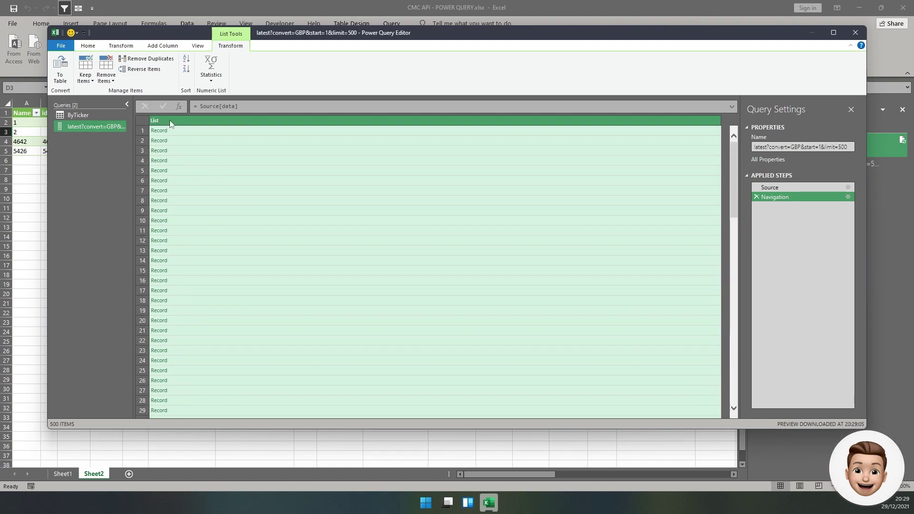
{"action": "left_click", "coordinate": [60, 71]}
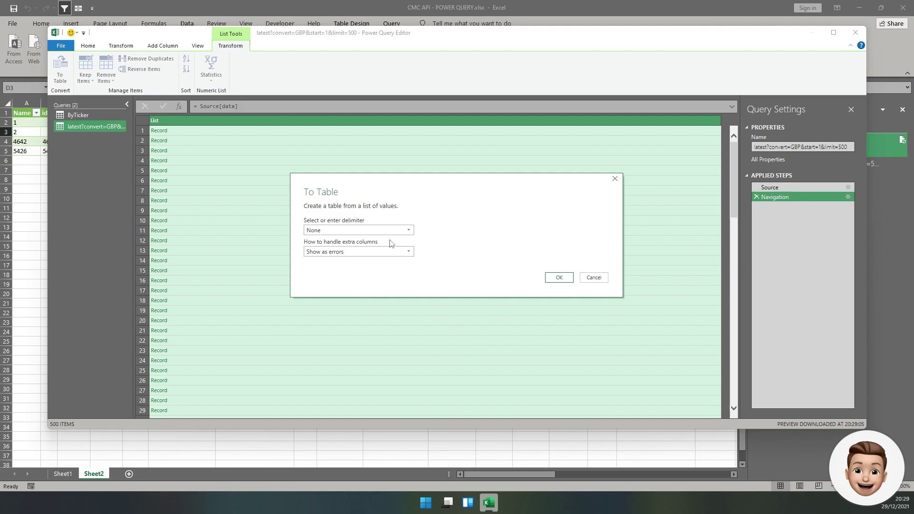
Step: Convert the list to a table and expand Column1 into its 14 fields without prefixes
{"action": "left_click", "coordinate": [559, 277]}
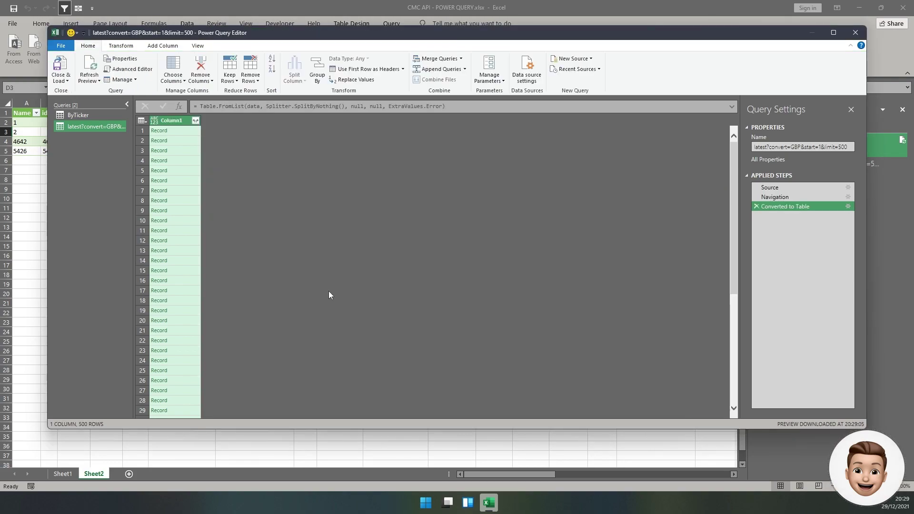
{"action": "left_click", "coordinate": [195, 121]}
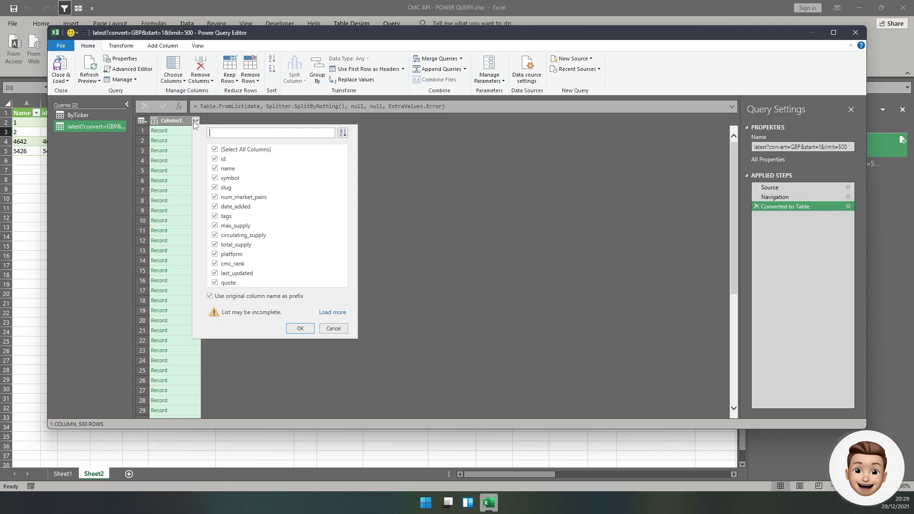
{"action": "left_click", "coordinate": [209, 296]}
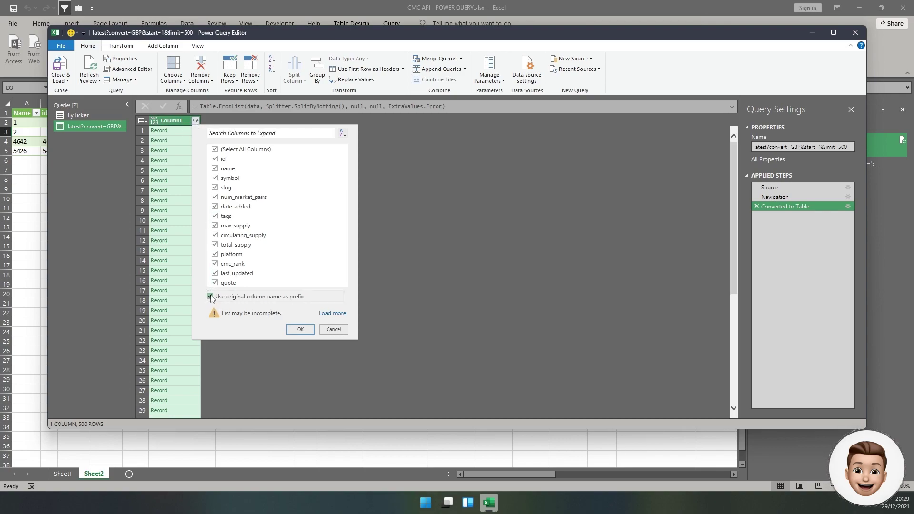
{"action": "left_click", "coordinate": [300, 330]}
{"action": "left_click_drag", "start_coordinate": [264, 408], "coordinate": [200, 410]}
{"action": "left_click", "coordinate": [215, 131]}
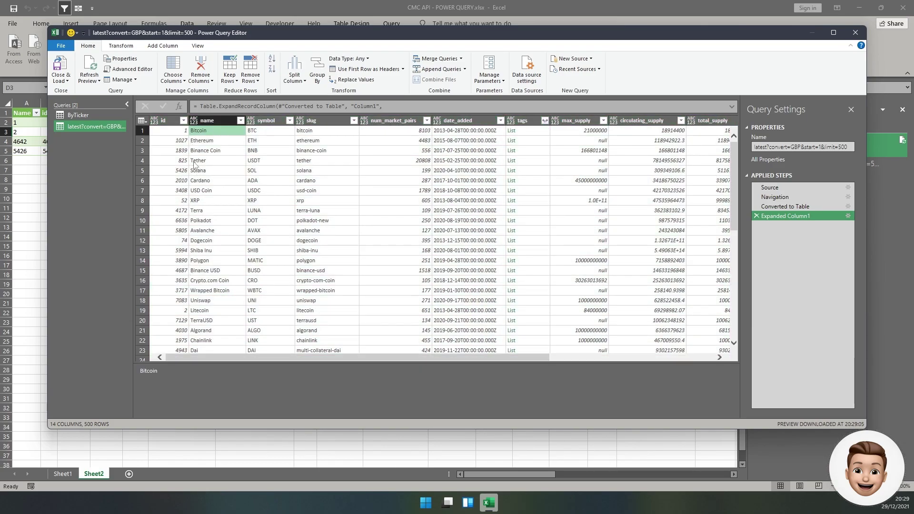
{"action": "left_click", "coordinate": [142, 131]}
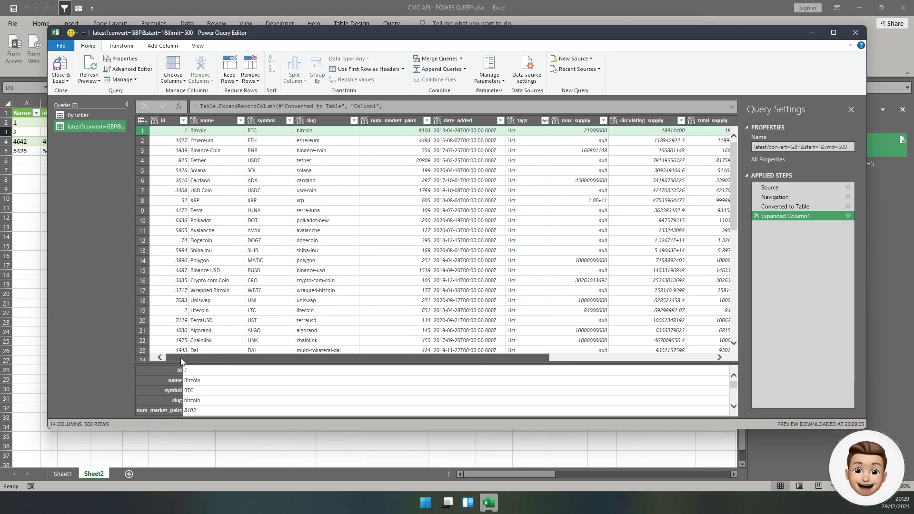
{"action": "left_click_drag", "start_coordinate": [183, 360], "coordinate": [527, 354]}
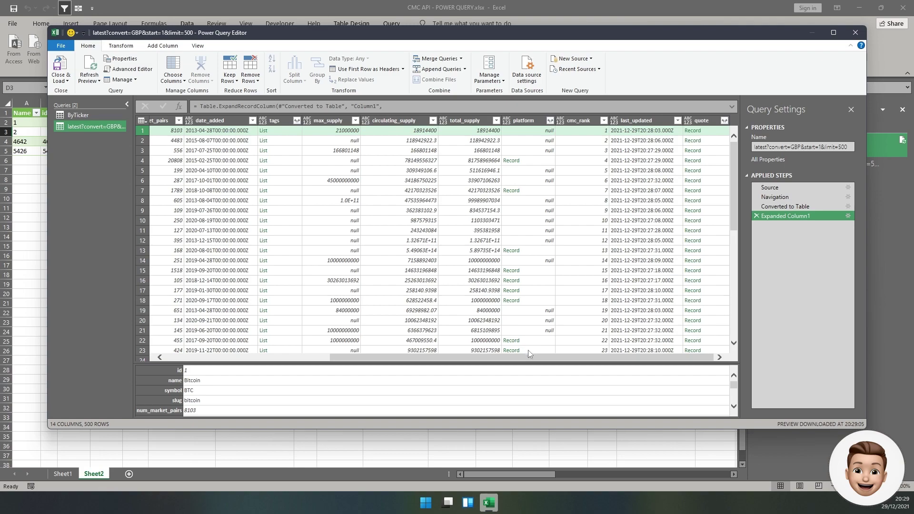
Step: Expand quote into GBP, then GBP into price and other market columns
{"action": "left_click", "coordinate": [724, 120]}
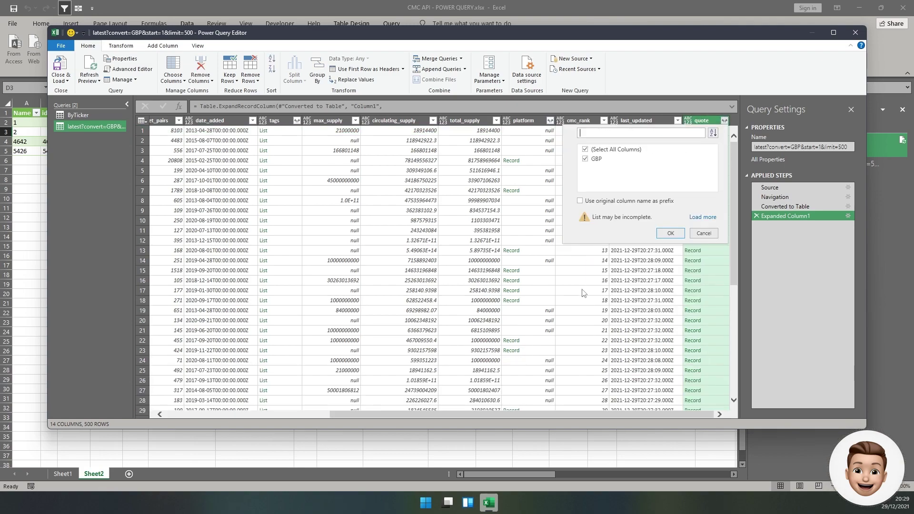
{"action": "left_click", "coordinate": [670, 232]}
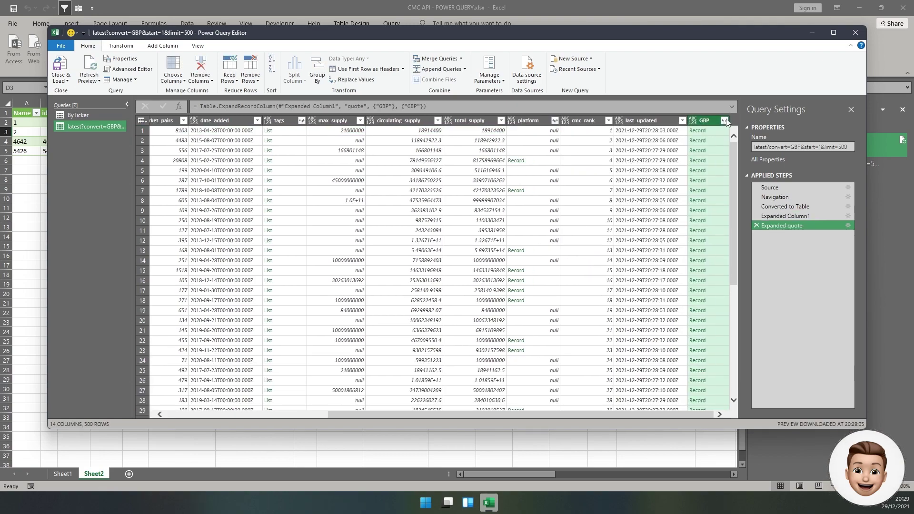
{"action": "left_click", "coordinate": [725, 121]}
{"action": "left_click", "coordinate": [670, 319]}
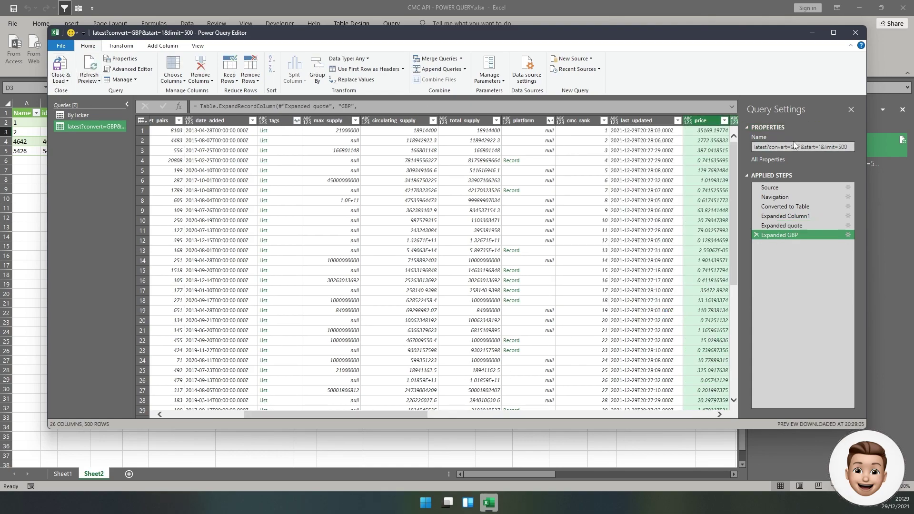
Step: Rename the query to Top500 and close and load it to the workbook
{"action": "left_click", "coordinate": [795, 142]}
{"action": "type", "text": "Top500"}
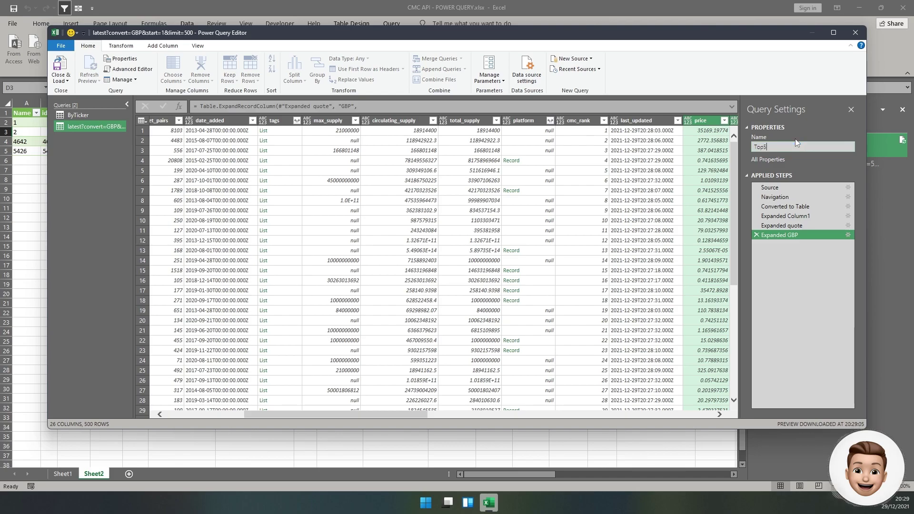
{"action": "left_click", "coordinate": [60, 64]}
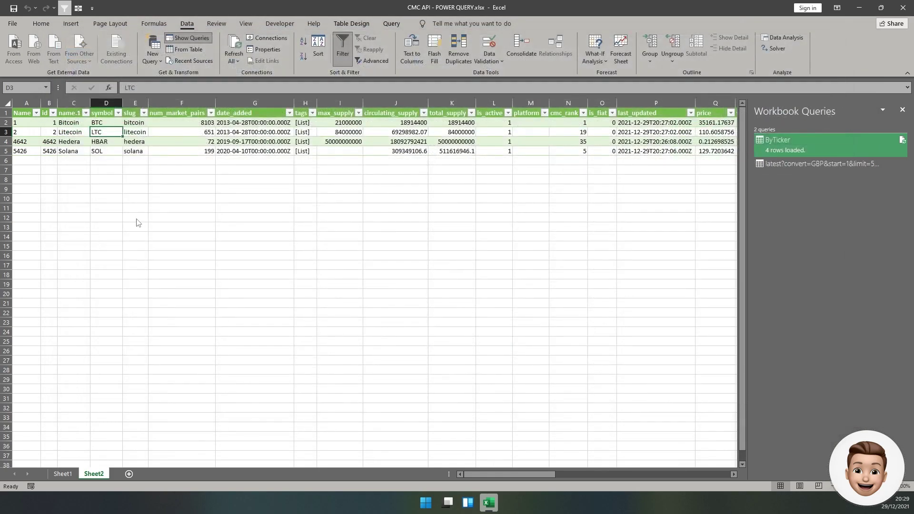
Step: Review the loaded 500-row Top500 table on Sheet3 and bring up the query's options
{"action": "left_click", "coordinate": [782, 174]}
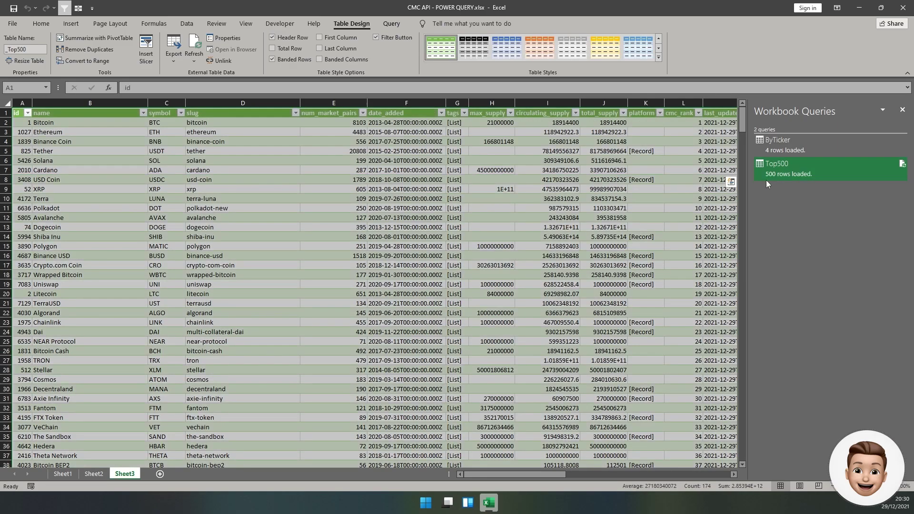
{"action": "left_click", "coordinate": [361, 199]}
{"action": "scroll", "coordinate": [305, 247], "scroll_direction": "down", "scroll_amount": 13}
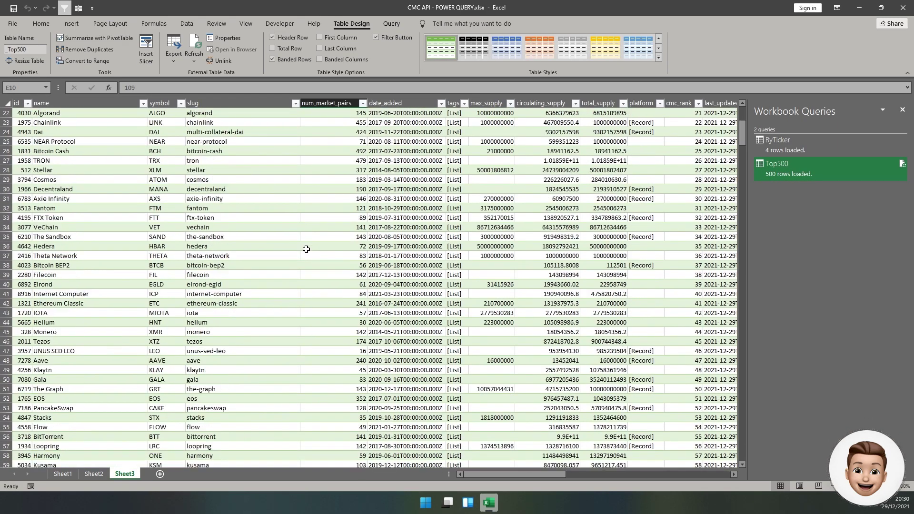
{"action": "scroll", "coordinate": [159, 242], "scroll_direction": "down", "scroll_amount": 15}
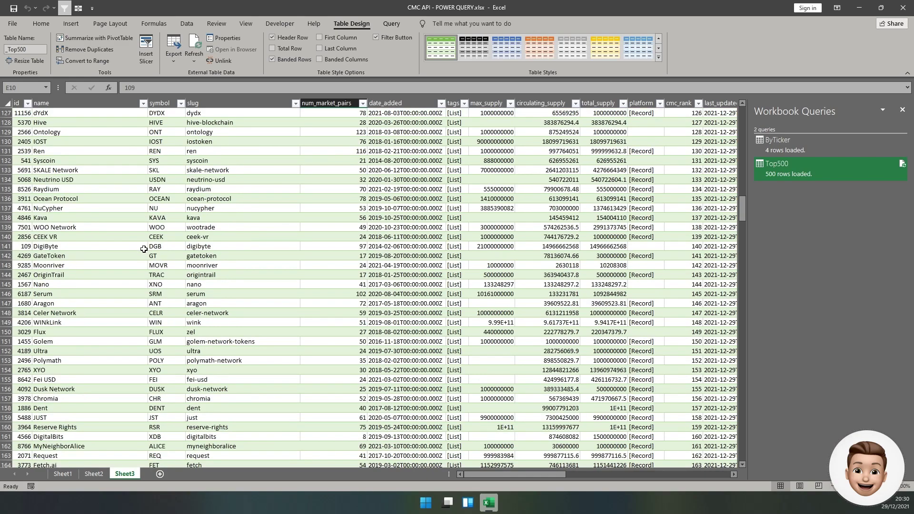
{"action": "scroll", "coordinate": [143, 246], "scroll_direction": "up", "scroll_amount": 20}
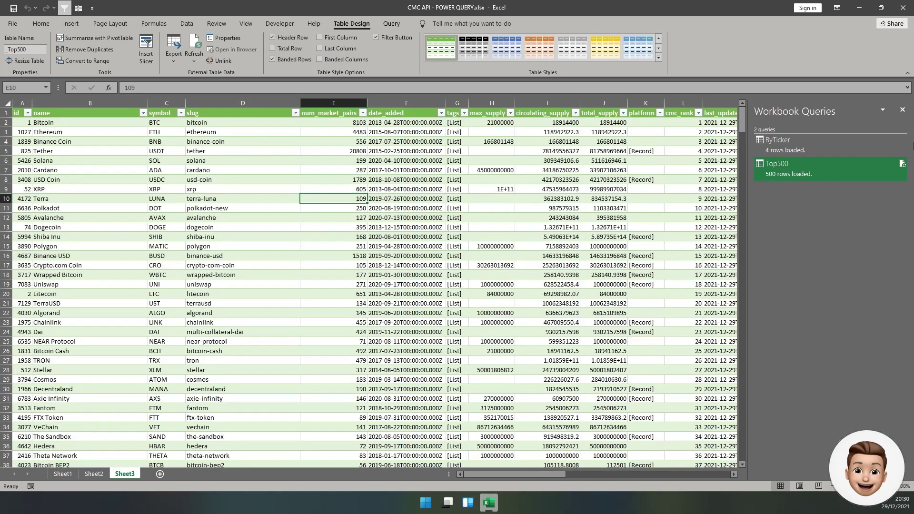
{"action": "right_click", "coordinate": [802, 180]}
{"action": "right_click", "coordinate": [798, 176]}
Step: Edit Top500's Source step, changing the URL's limit from 500 to 5000
{"action": "left_click", "coordinate": [813, 198]}
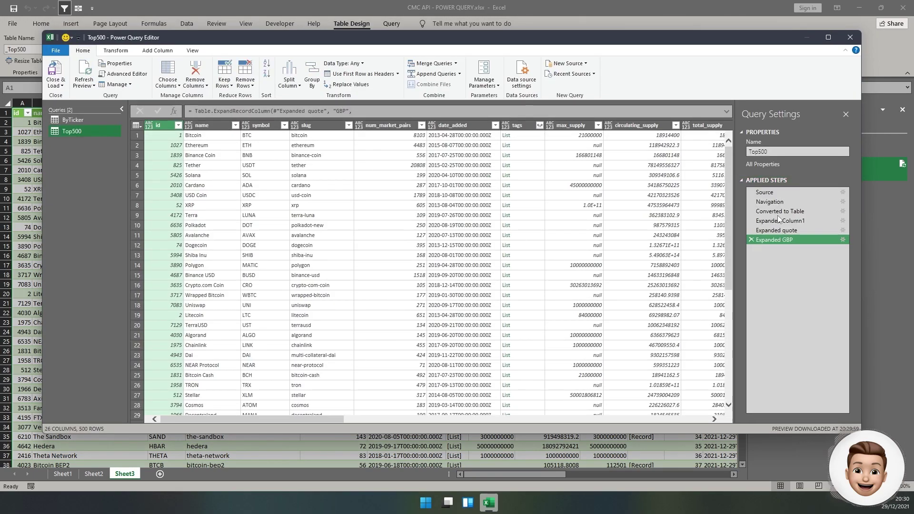
{"action": "left_click_drag", "start_coordinate": [776, 230], "coordinate": [610, 201]}
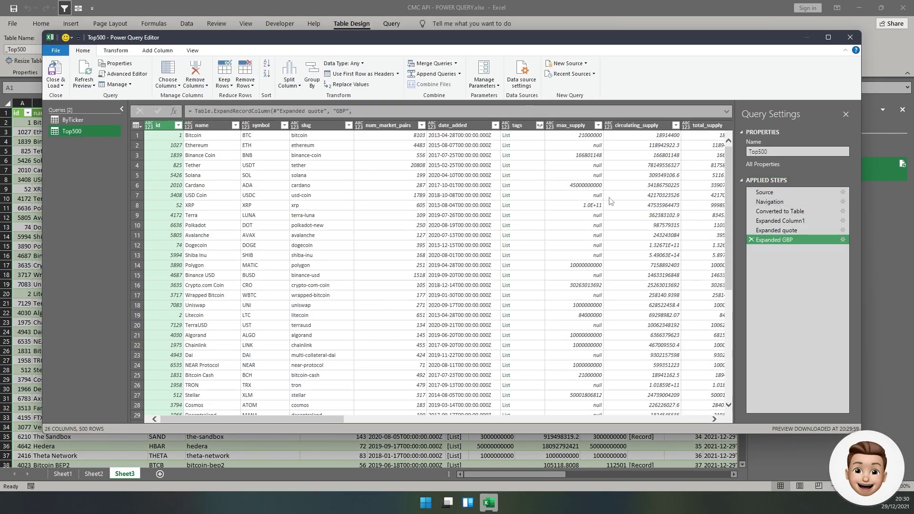
{"action": "left_click", "coordinate": [770, 191]}
{"action": "left_click", "coordinate": [842, 192]}
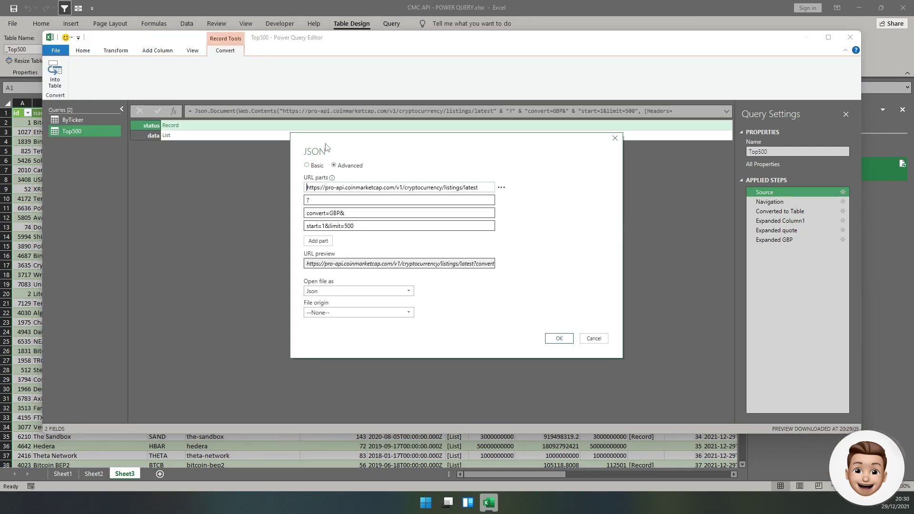
{"action": "double_click", "coordinate": [369, 222]}
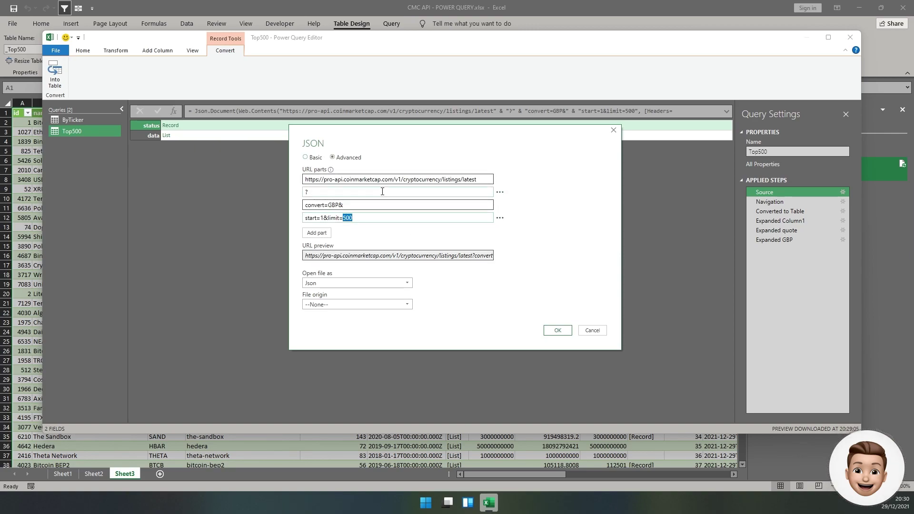
{"action": "type", "text": "5000"}
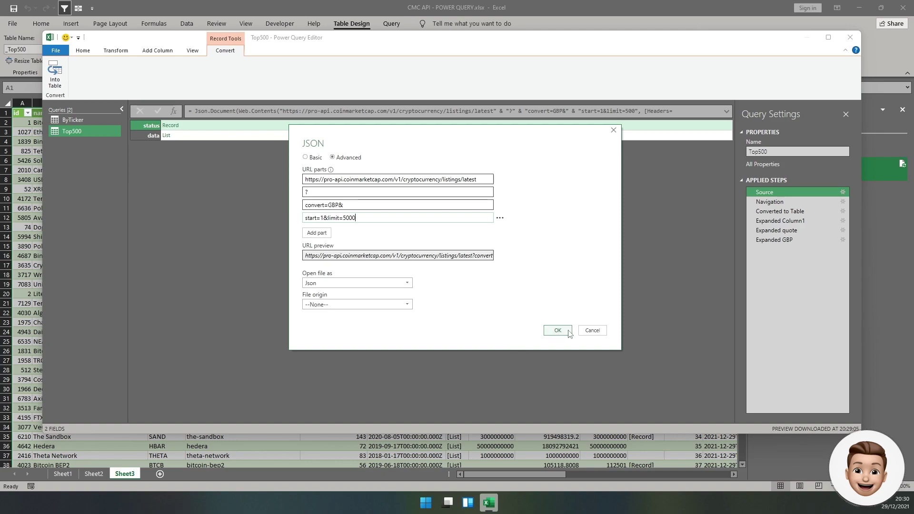
{"action": "left_click", "coordinate": [555, 332]}
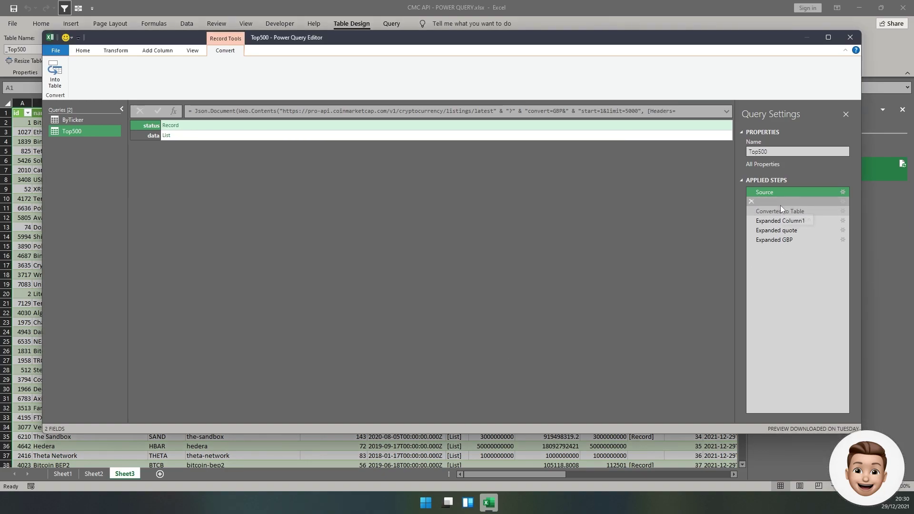
Step: Return to the final Expanded GBP step and load the query back to the sheet
{"action": "left_click", "coordinate": [778, 202]}
{"action": "left_click", "coordinate": [779, 211]}
{"action": "left_click", "coordinate": [779, 221]}
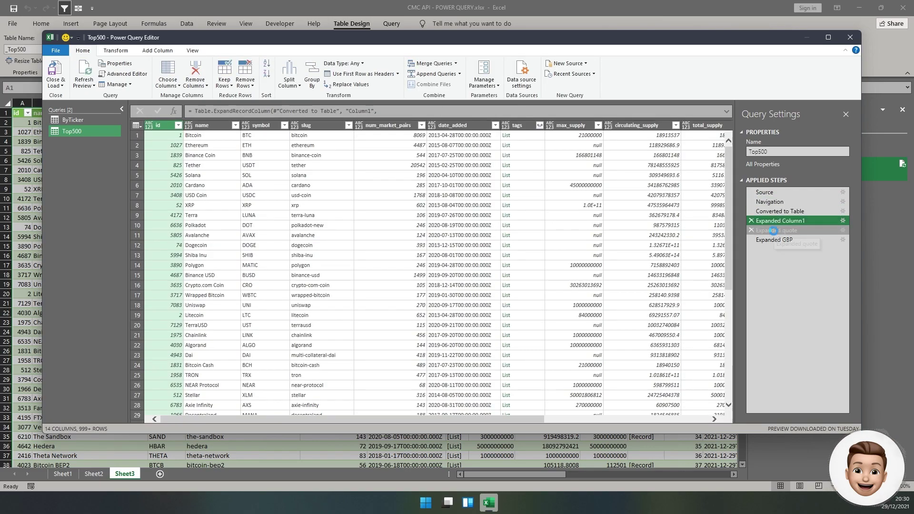
{"action": "left_click", "coordinate": [778, 239]}
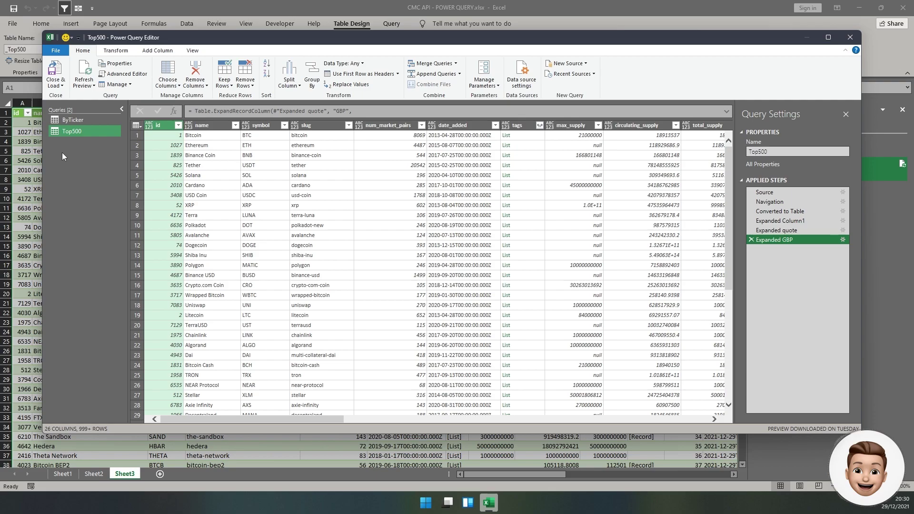
{"action": "left_click", "coordinate": [60, 76]}
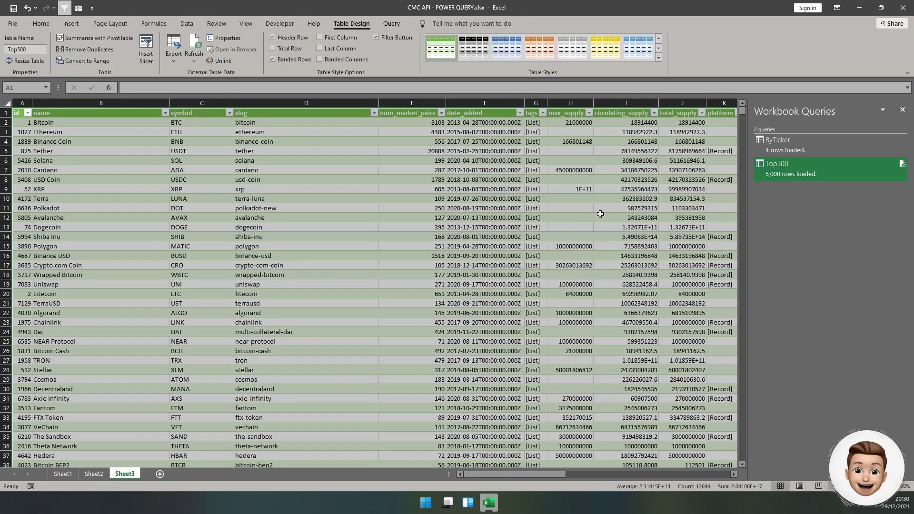
Step: Scroll through the refreshed Sheet3 table of 5,000 coin listings
{"action": "scroll", "coordinate": [195, 192], "scroll_direction": "down", "scroll_amount": 11}
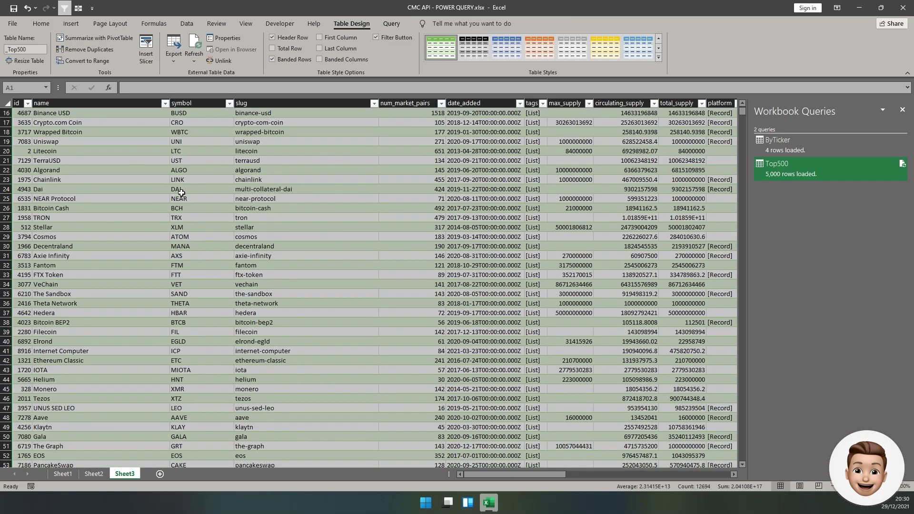
{"action": "left_click_drag", "start_coordinate": [744, 122], "coordinate": [713, 109]}
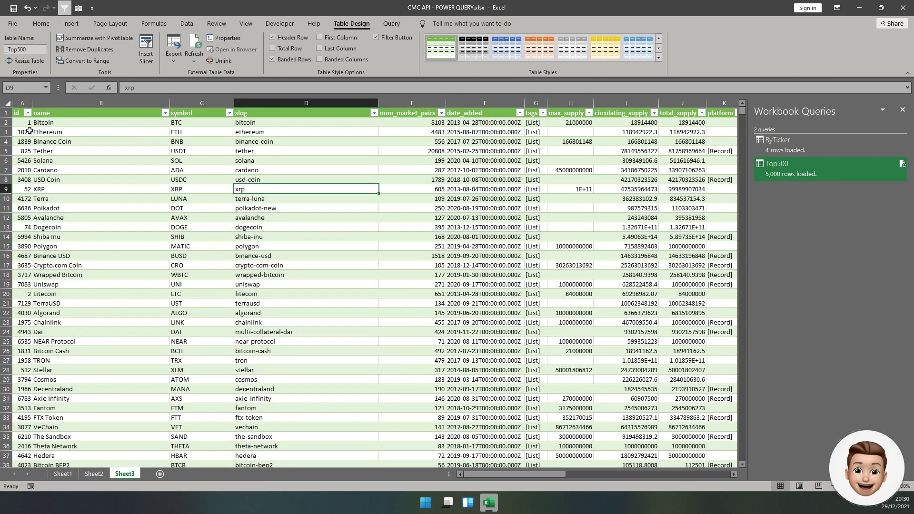
{"action": "scroll", "coordinate": [185, 229], "scroll_direction": "up", "scroll_amount": 1}
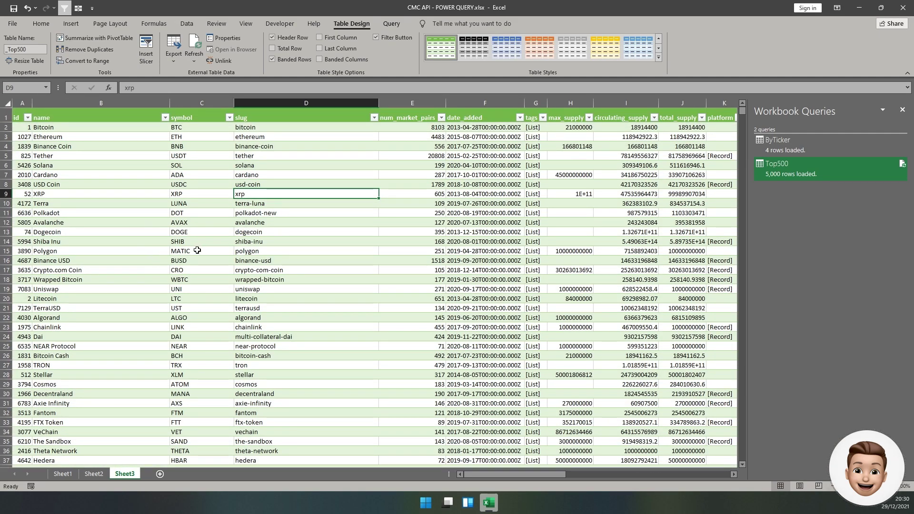